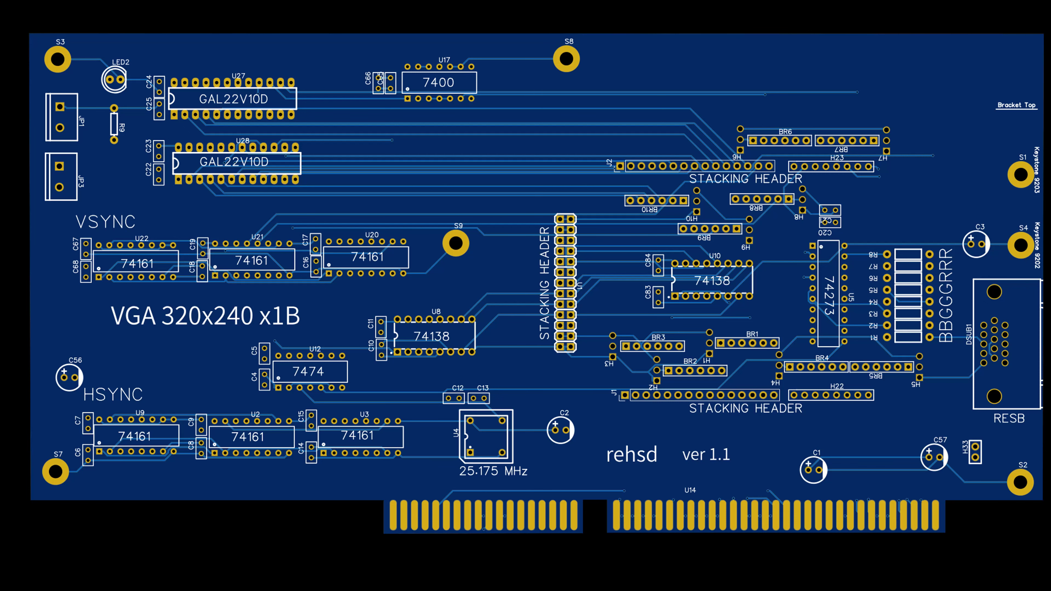
pyautogui.press('Right')
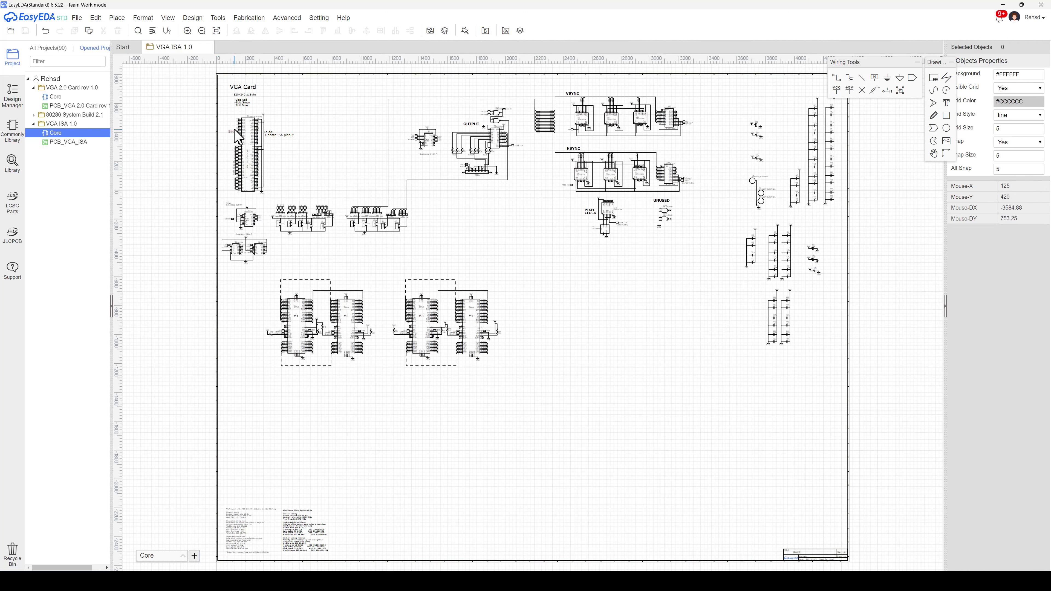
# Examine the ISA 16-bit edge card connector in the VGA schematic, including its address, data and memory control signals.
pyautogui.scroll(5, 243, 165)
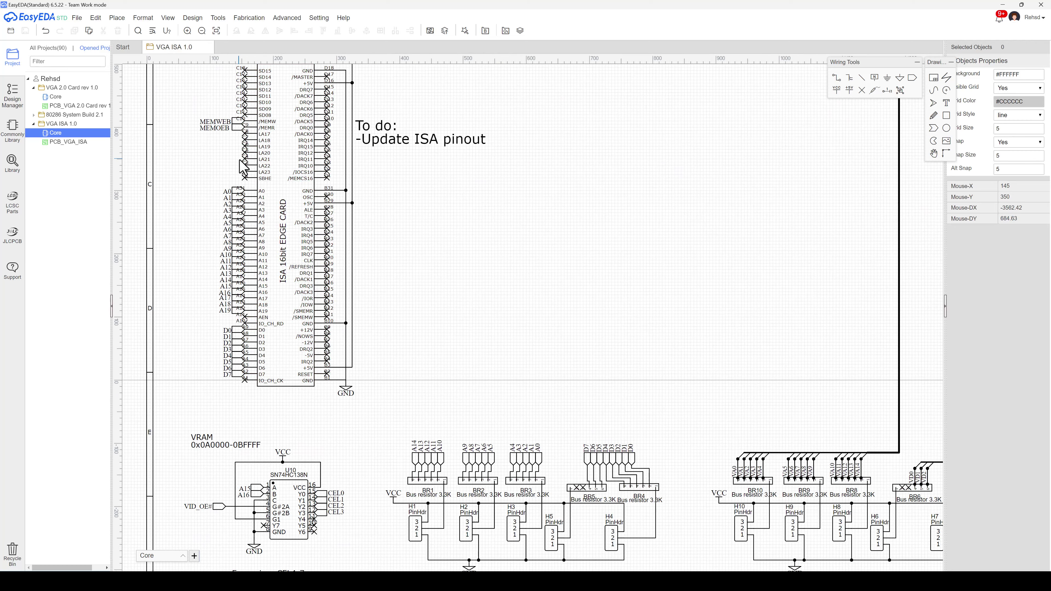
pyautogui.scroll(3, 248, 170)
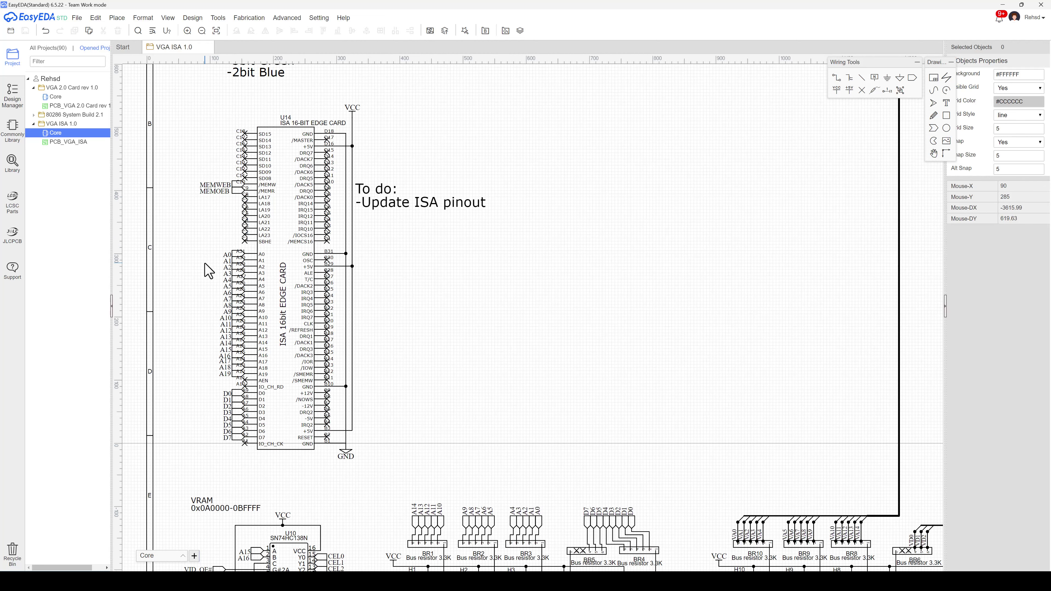
pyautogui.scroll(-2, 208, 272)
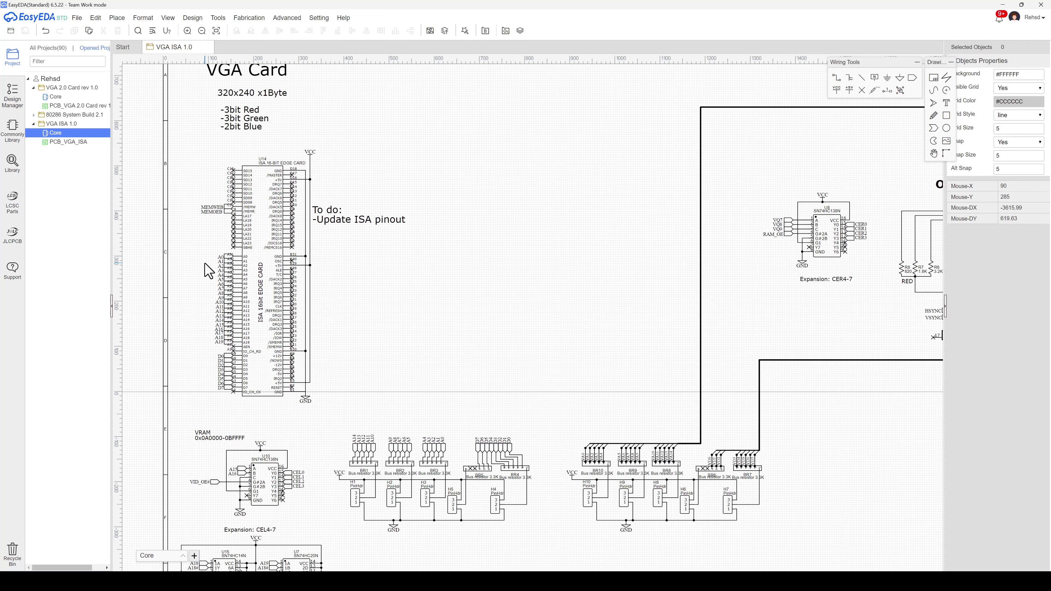
pyautogui.scroll(-1, 208, 271)
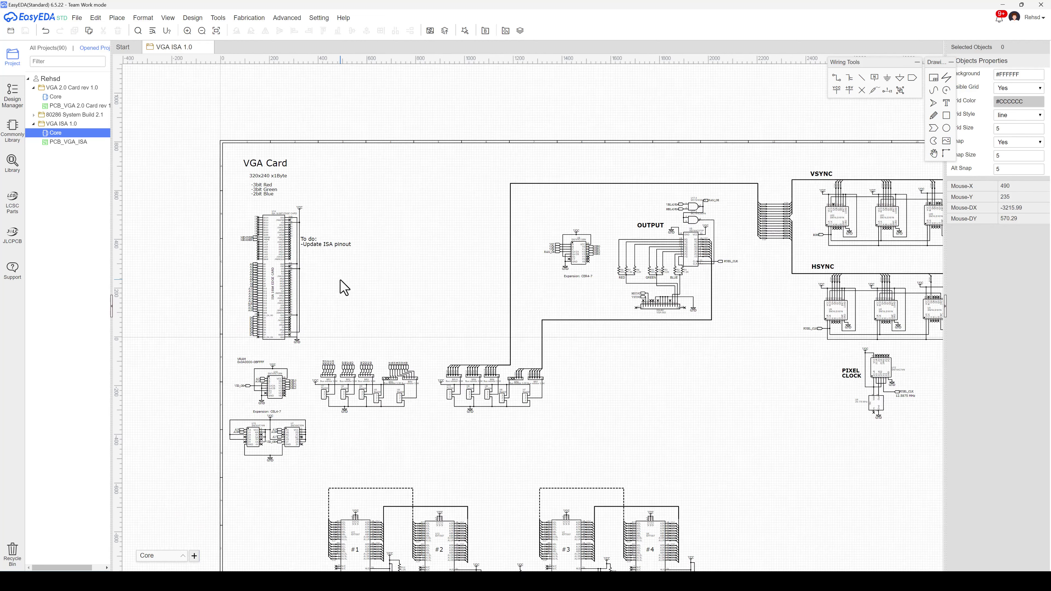
pyautogui.scroll(-1, 345, 288)
pyautogui.scroll(3, 251, 286)
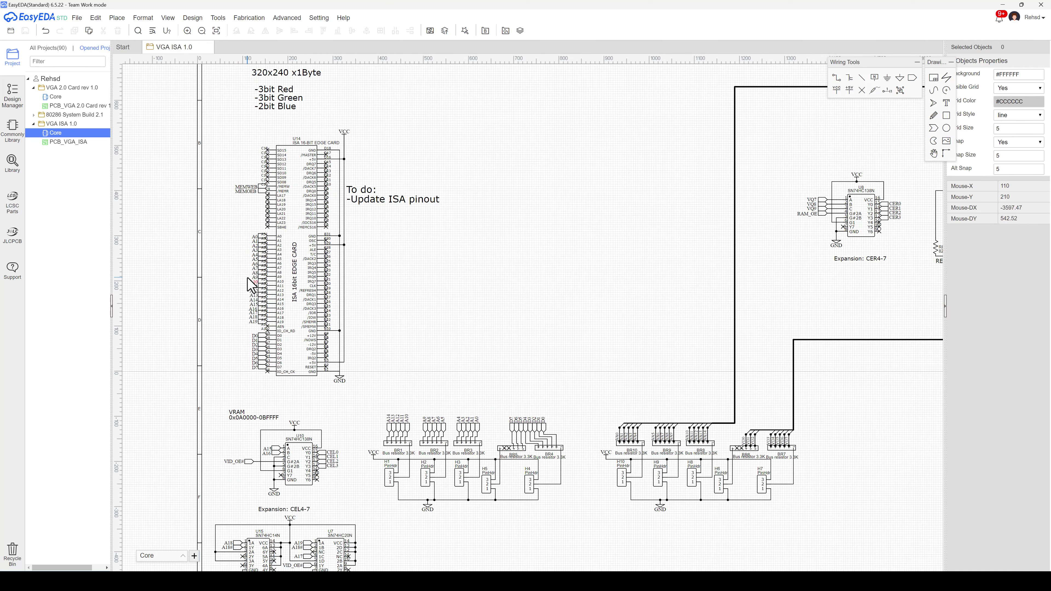
pyautogui.scroll(-2, 344, 338)
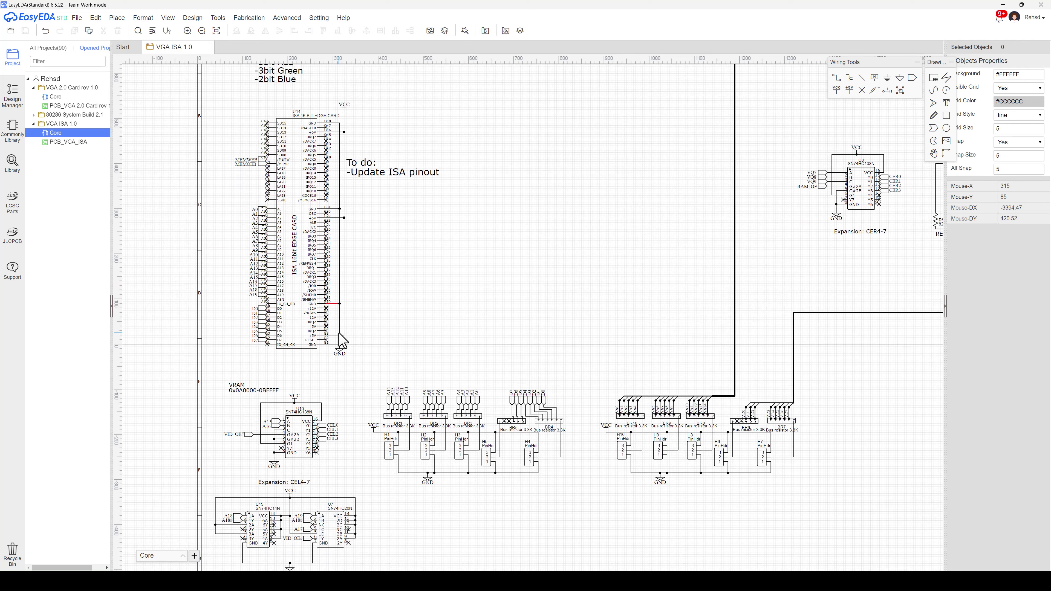
# Examine how the ISA connector and the VRAM decoder relate to the four numbered memory chips.
pyautogui.scroll(-4, 344, 339)
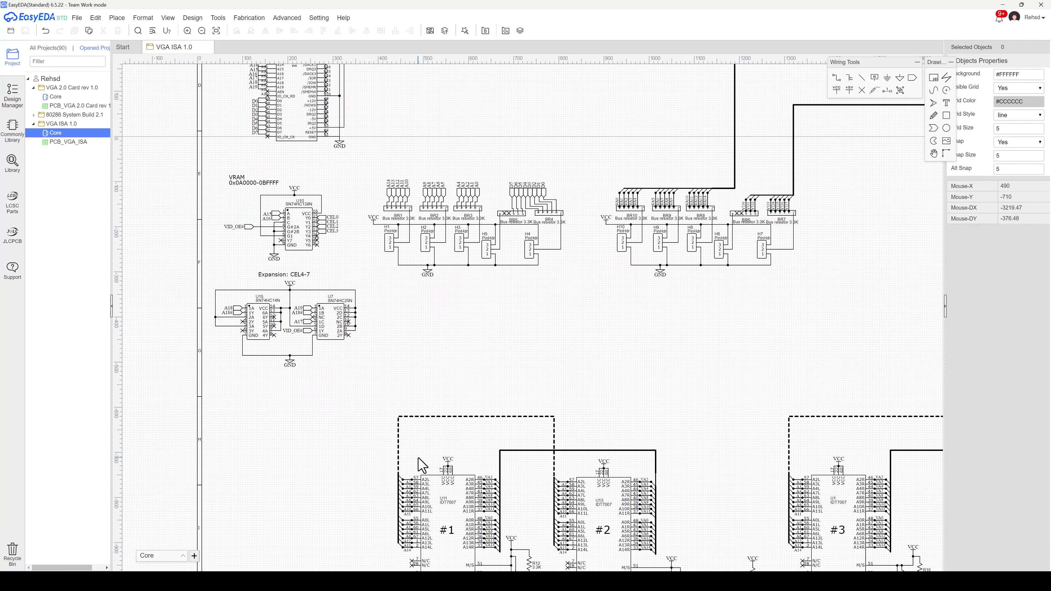
pyautogui.scroll(-1, 429, 489)
pyautogui.hscroll(2, 476, 500)
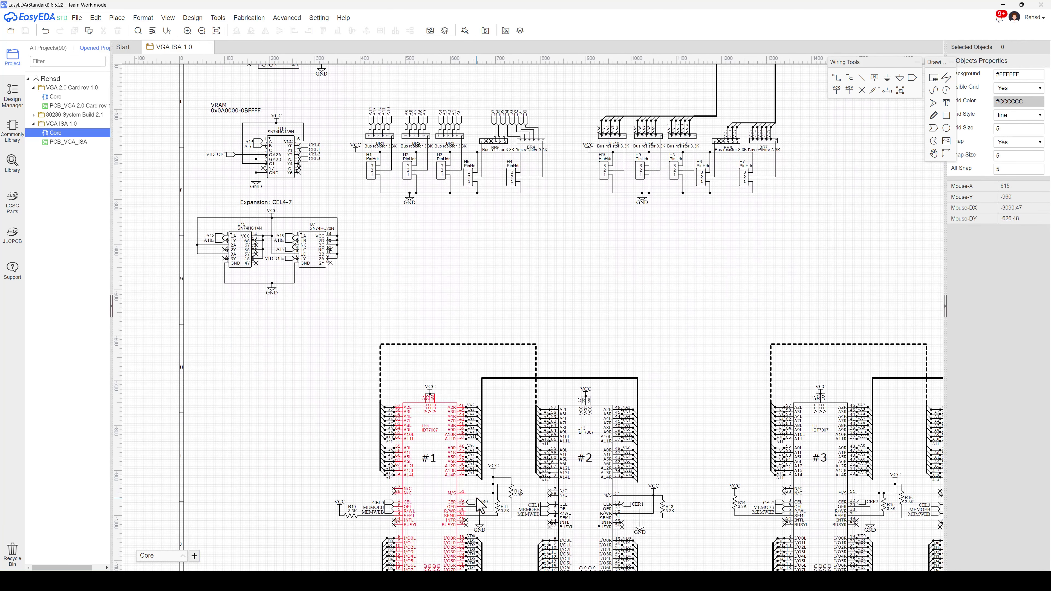
pyautogui.hscroll(1, 479, 503)
pyautogui.hscroll(-4, 479, 503)
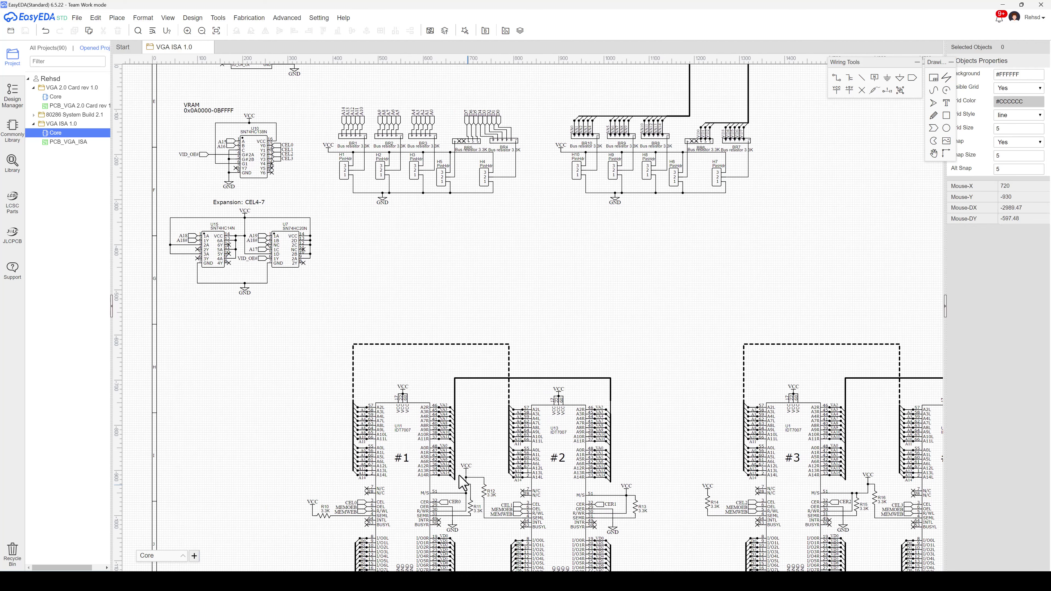
pyautogui.scroll(2, 341, 327)
pyautogui.scroll(3, 341, 320)
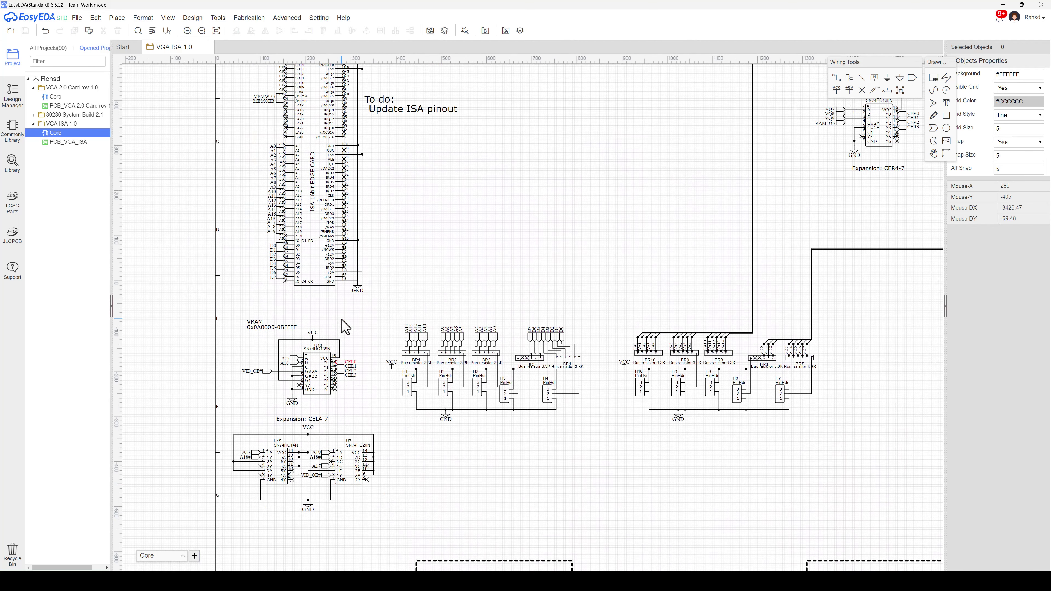
pyautogui.scroll(1, 346, 327)
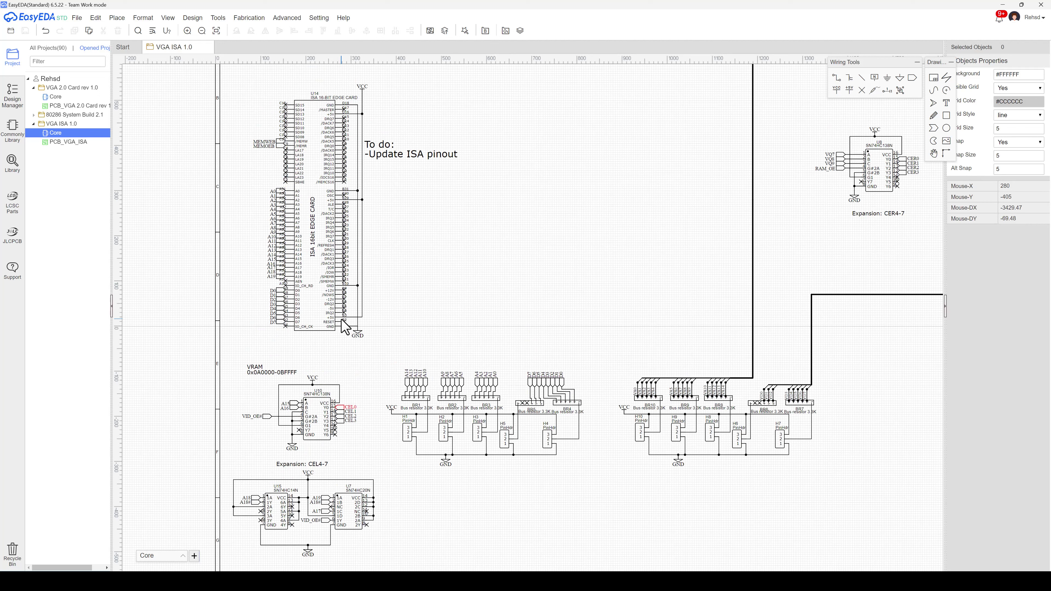
pyautogui.scroll(-4, 346, 332)
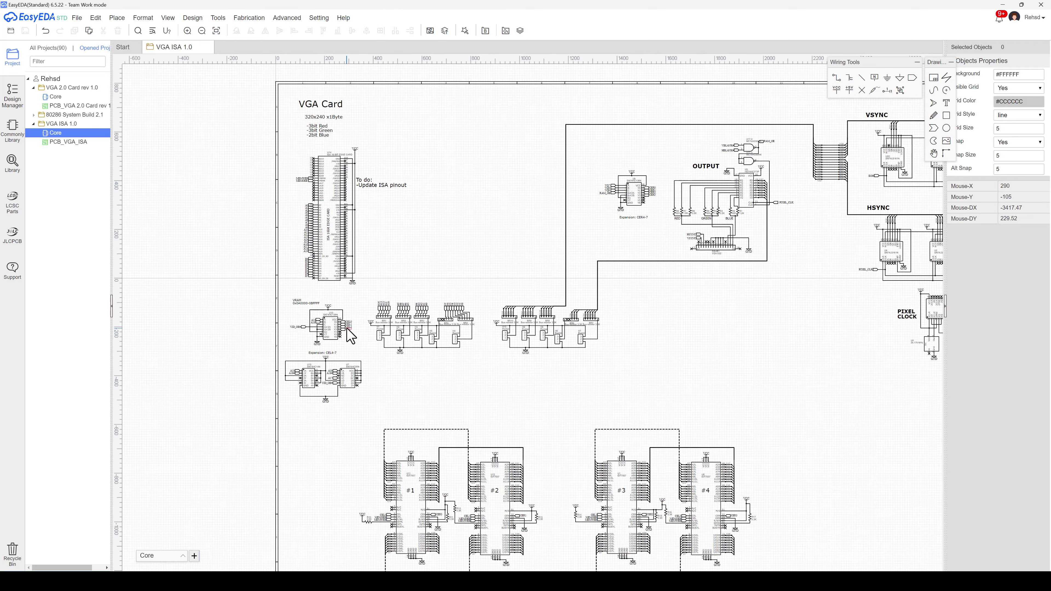
pyautogui.scroll(-2, 349, 334)
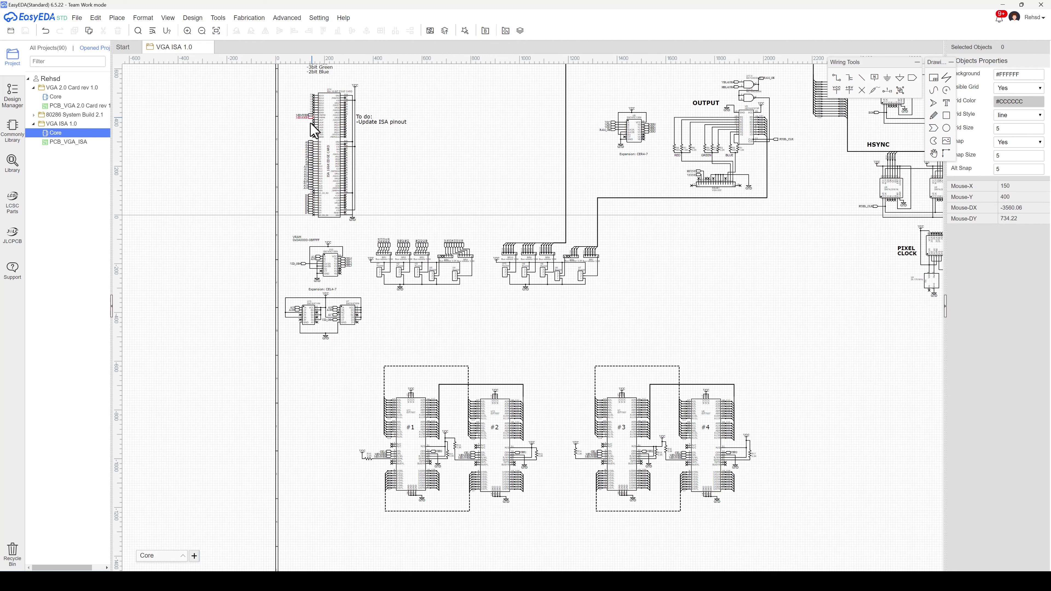
# Inspect IDT7007 memory chips #1 and #2, including their address and data buses, control inputs and pull-up resistors.
pyautogui.scroll(2, 412, 472)
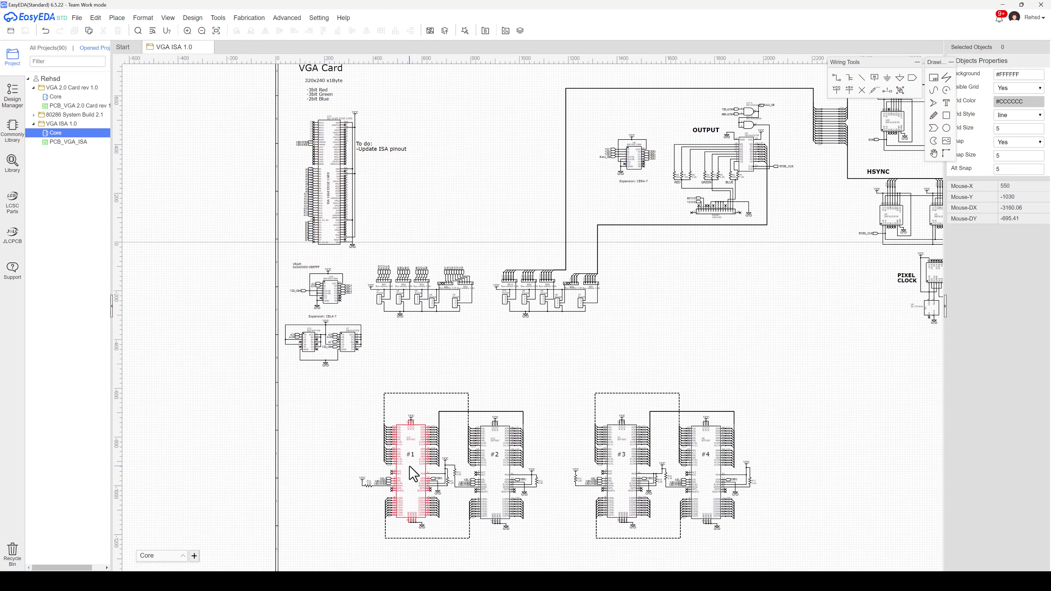
pyautogui.scroll(5, 412, 472)
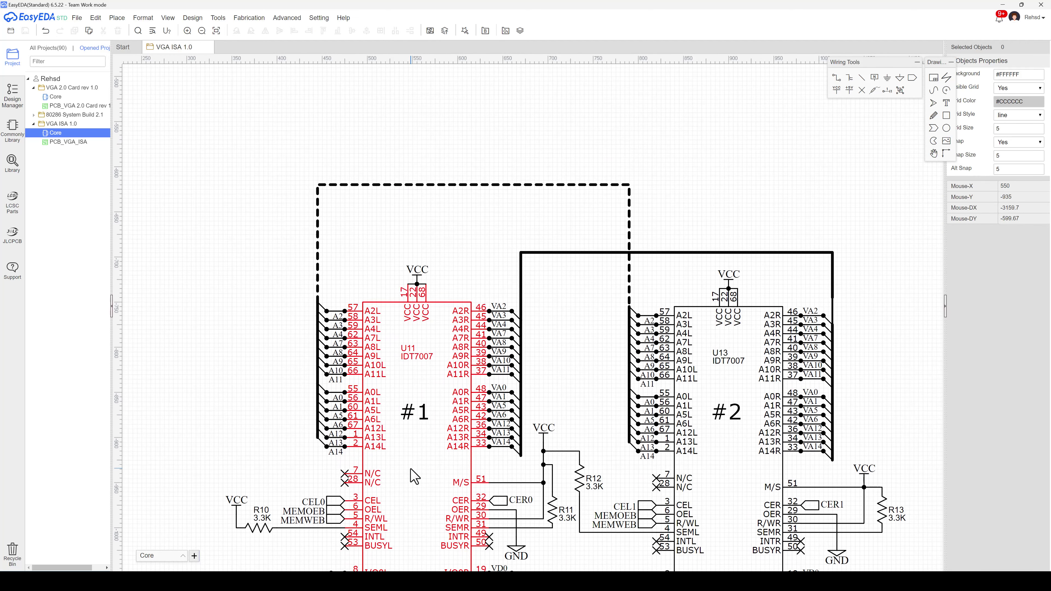
pyautogui.scroll(-4, 414, 476)
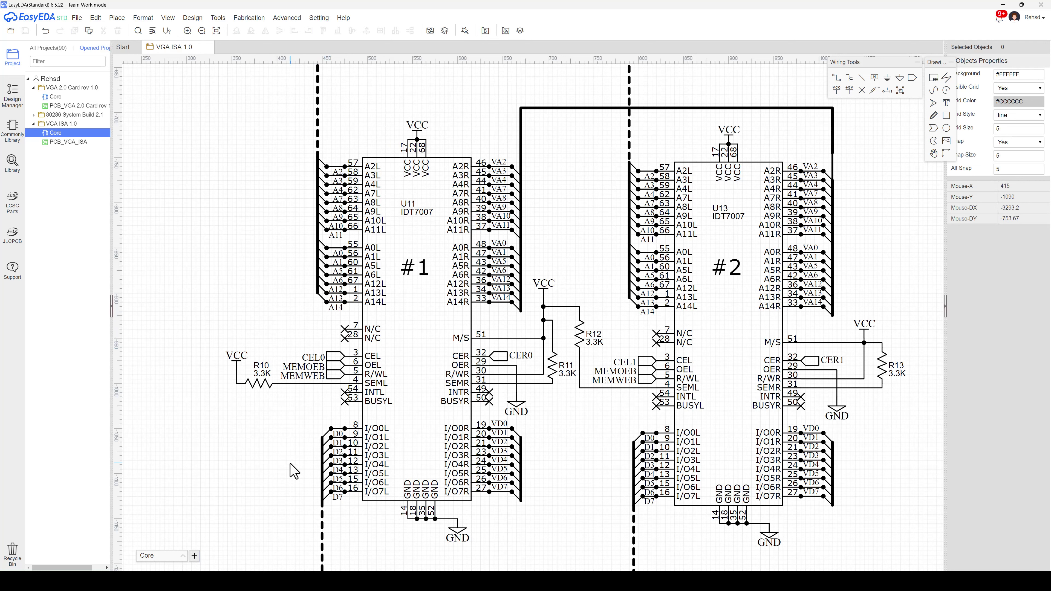
pyautogui.scroll(-1, 271, 377)
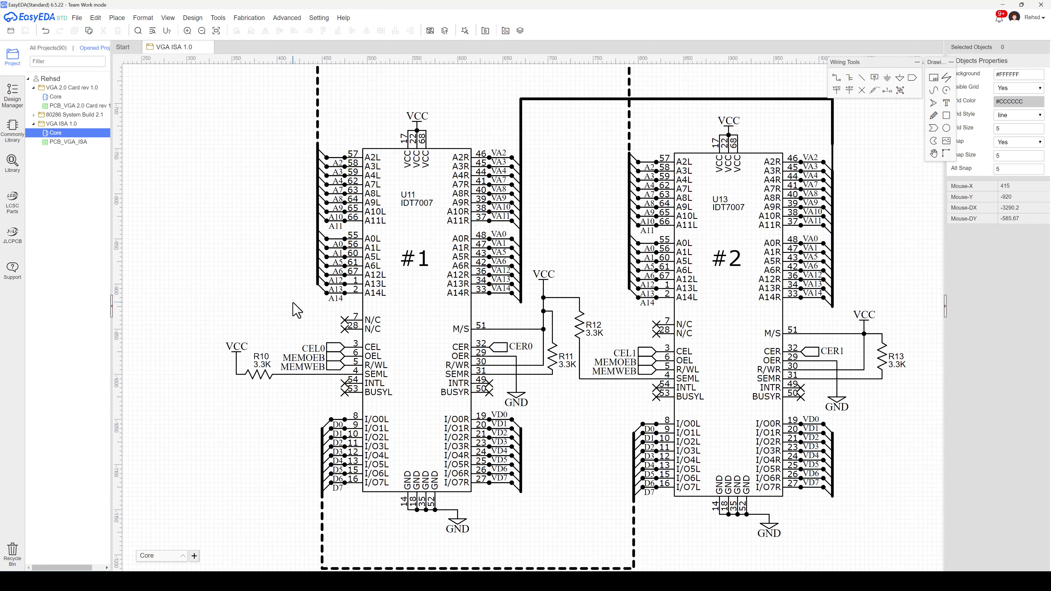
pyautogui.scroll(-1, 296, 310)
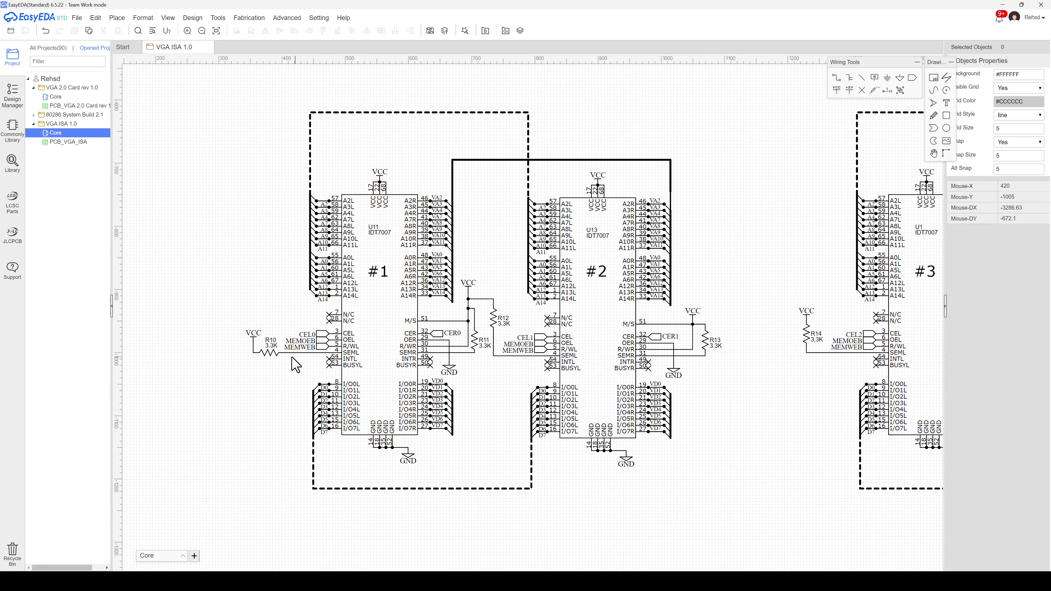
pyautogui.scroll(-4, 296, 364)
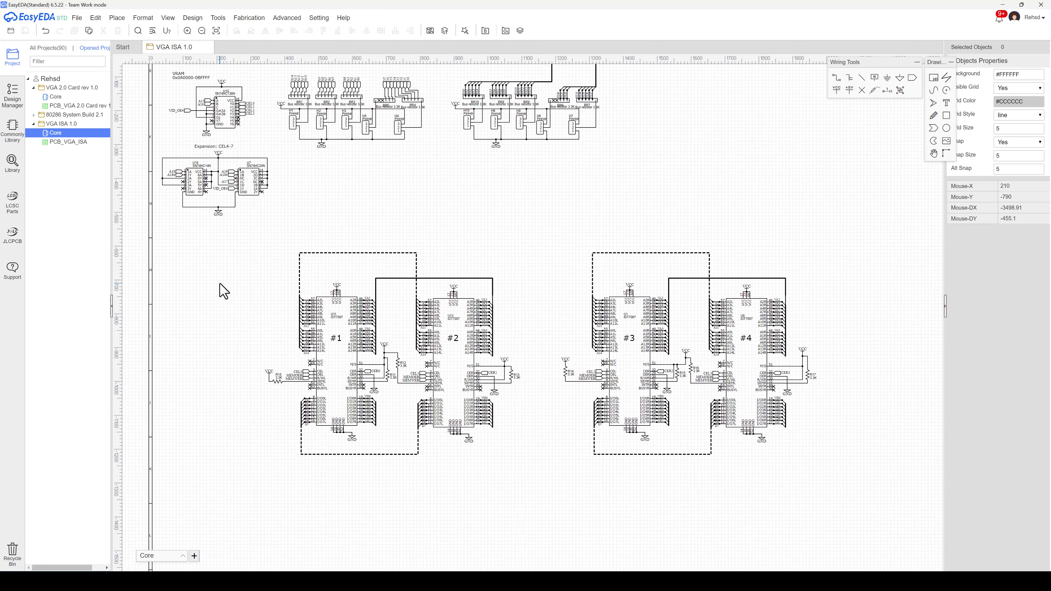
pyautogui.scroll(2, 319, 437)
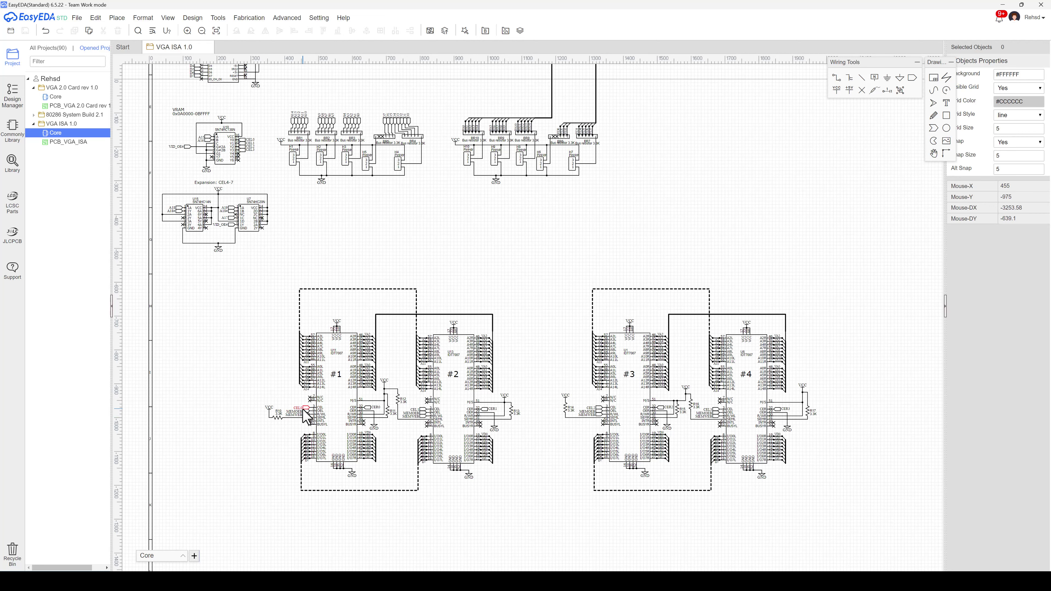
pyautogui.scroll(3, 306, 416)
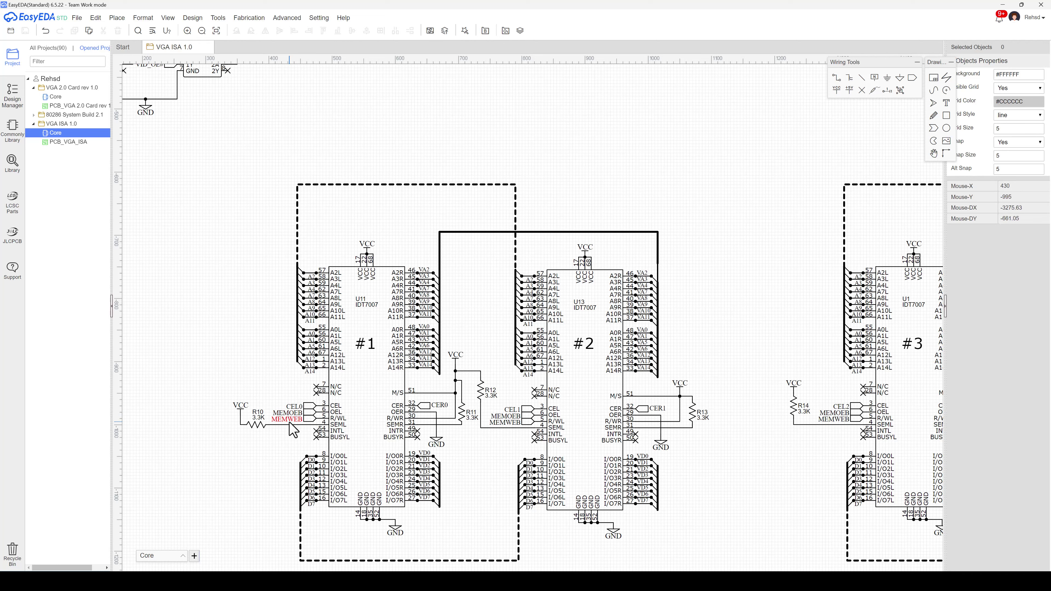
pyautogui.scroll(-2, 260, 416)
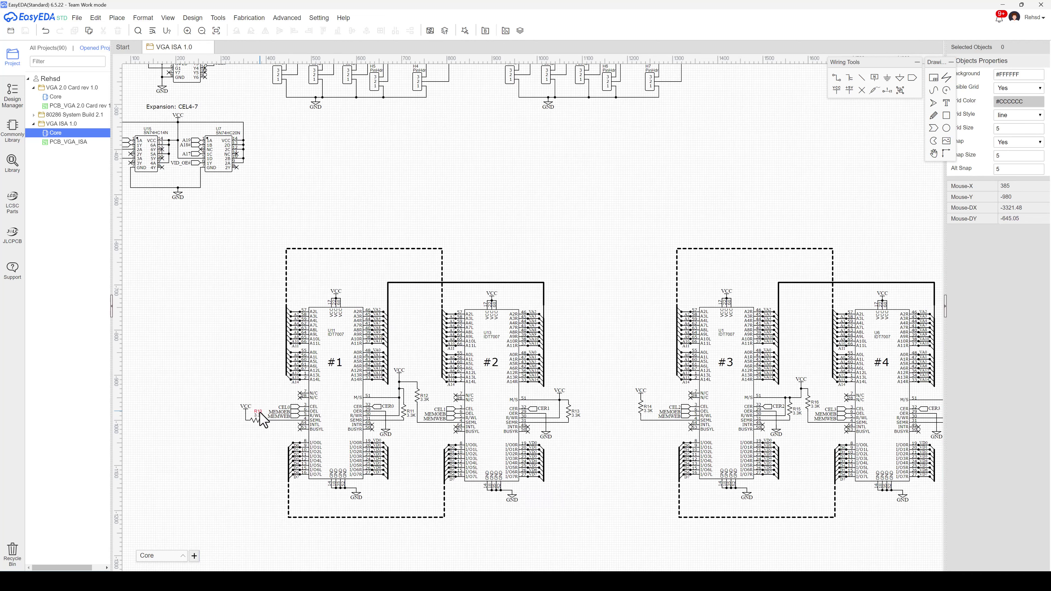
pyautogui.scroll(2, 208, 311)
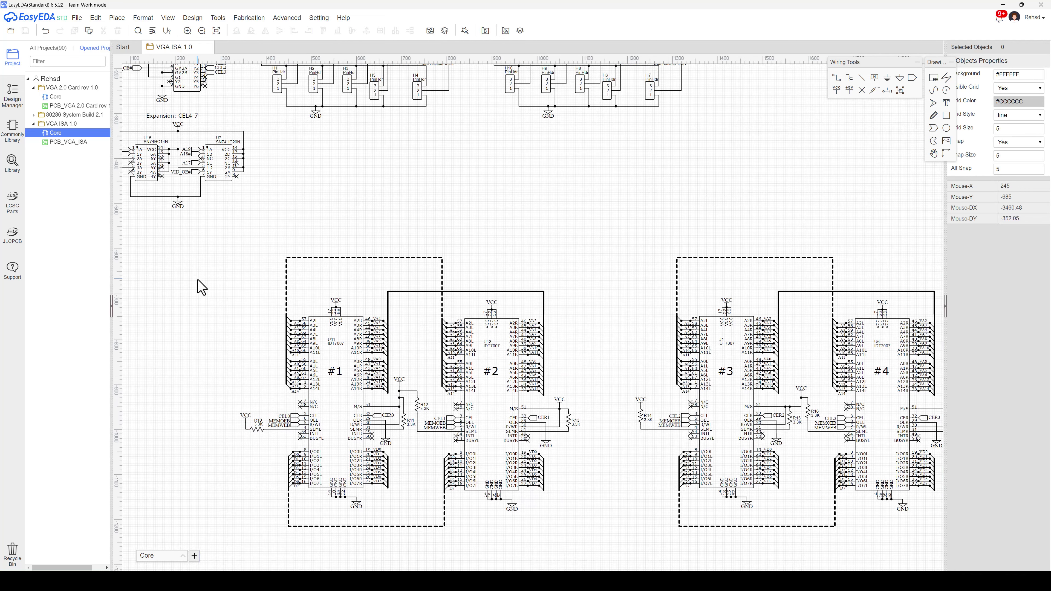
# Inspect the VRAM address decoding around the SN74HC138N and the SN74HC14N and SN74HC20N logic that drives VID_OE#.
pyautogui.scroll(10, 207, 269)
pyautogui.hscroll(-5, 207, 270)
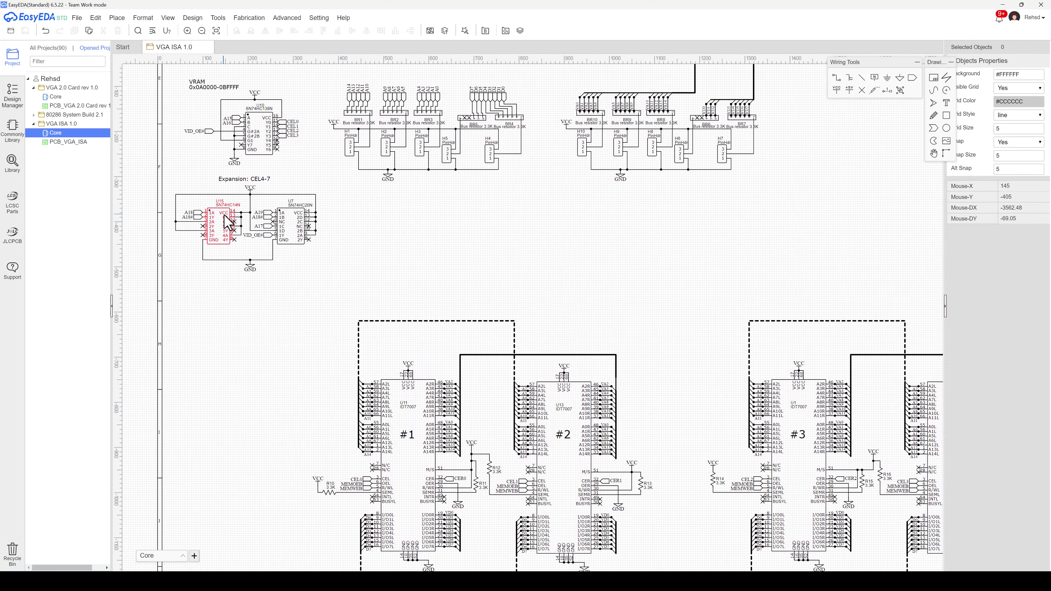
pyautogui.scroll(4, 233, 230)
pyautogui.scroll(3, 236, 234)
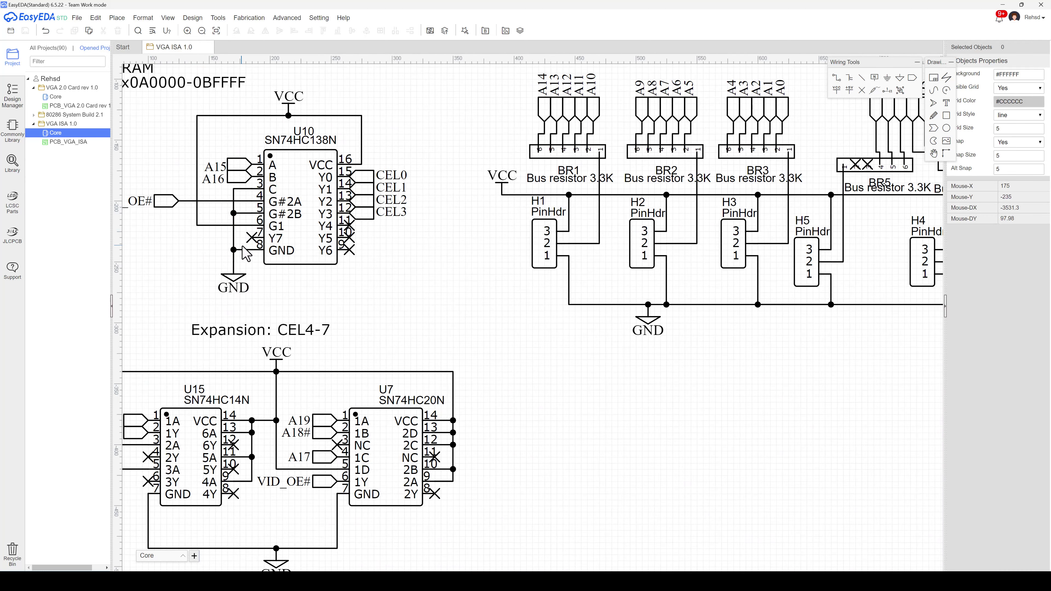
pyautogui.hscroll(-3, 251, 249)
pyautogui.scroll(-2, 290, 229)
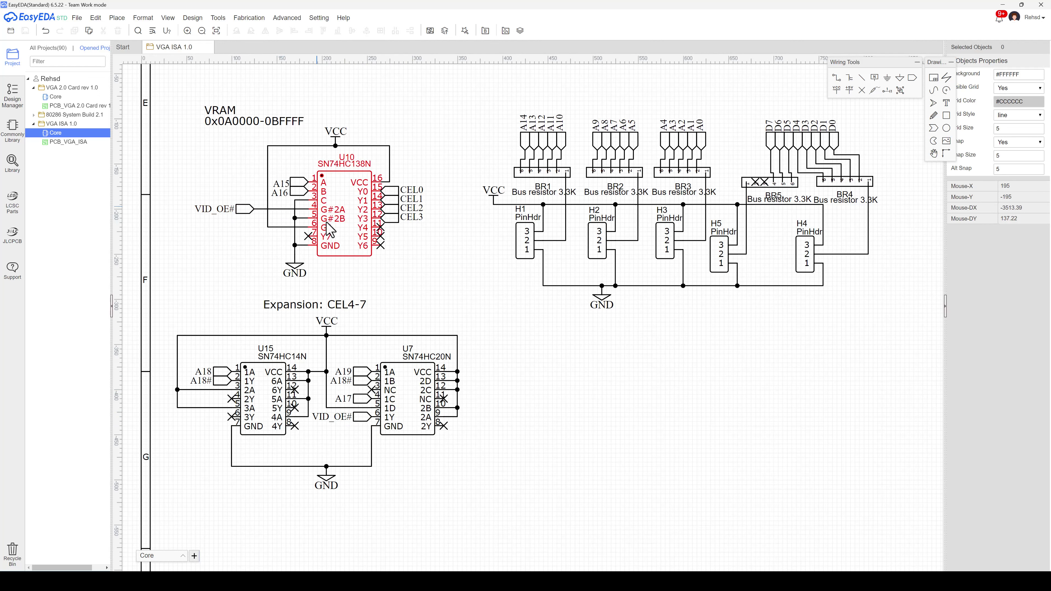
pyautogui.scroll(3, 344, 248)
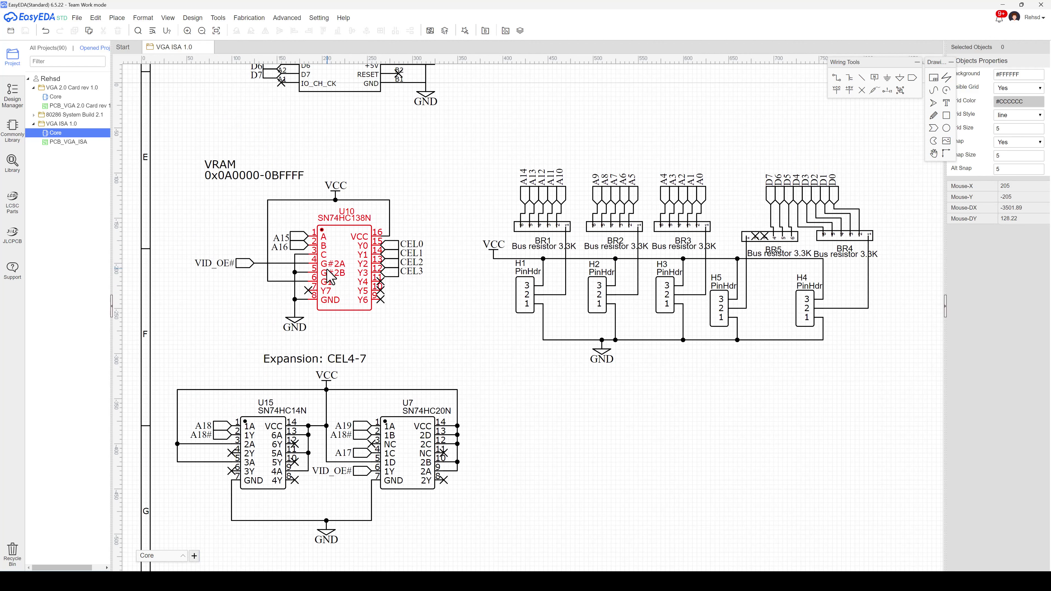
pyautogui.scroll(3, 330, 277)
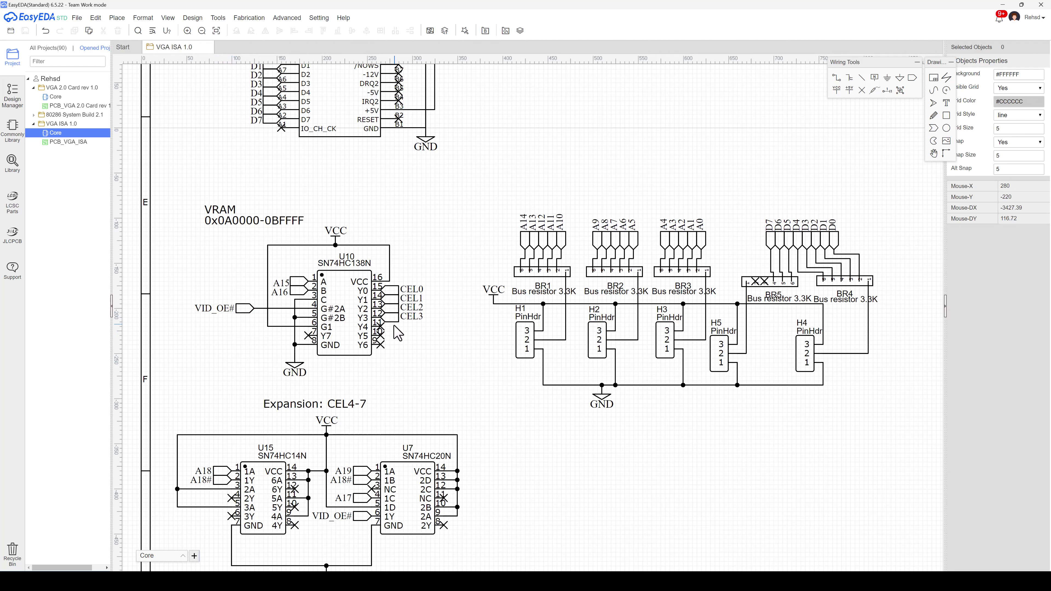
pyautogui.scroll(-5, 406, 339)
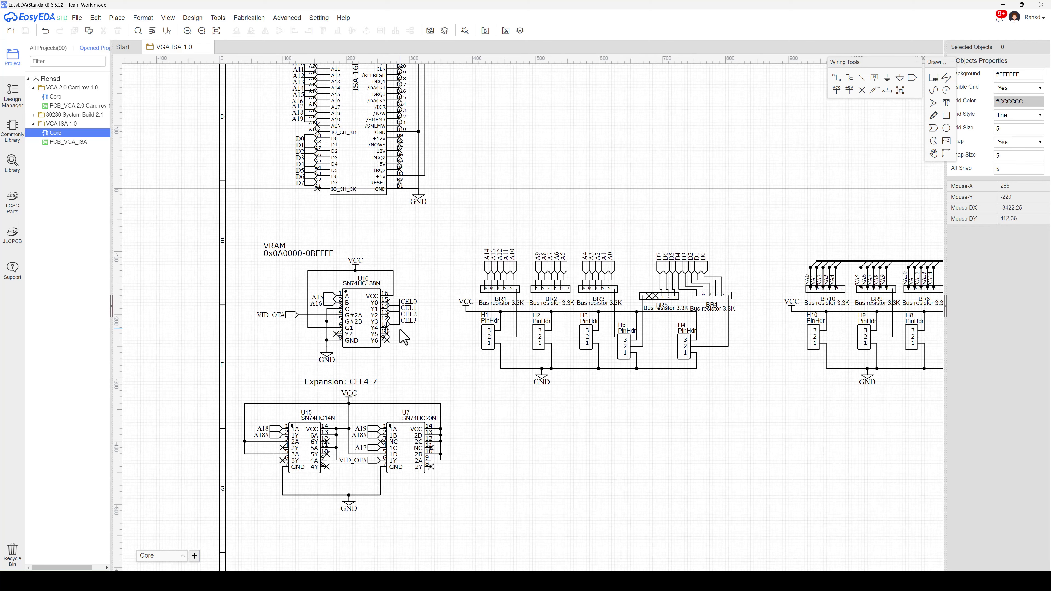
# Examine the chip-enable and output-side wiring of memory chips #2 and #3 within the overall VGA card schematic.
pyautogui.scroll(-2, 486, 481)
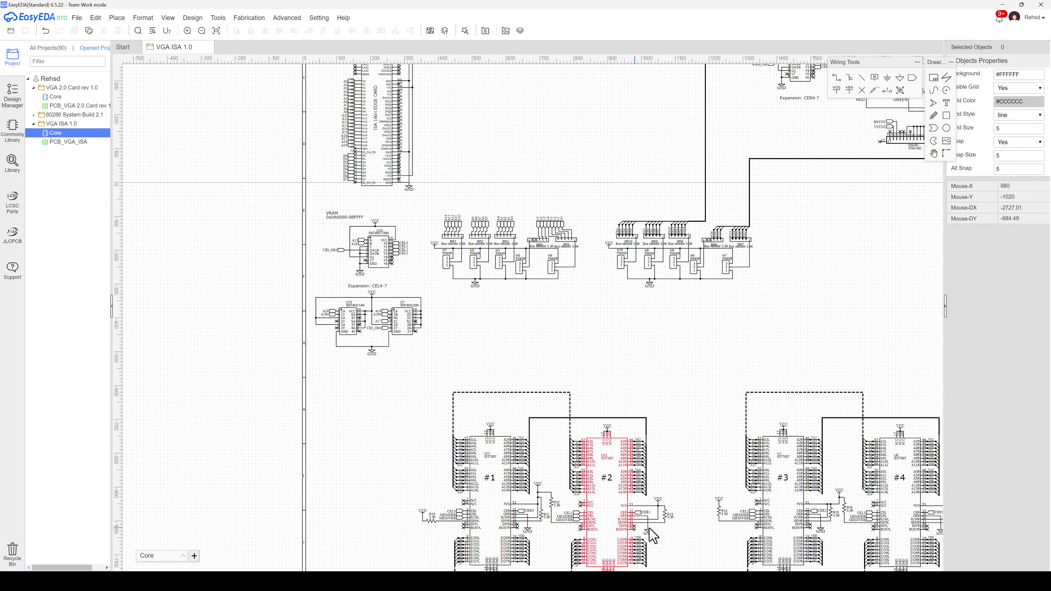
pyautogui.scroll(5, 751, 518)
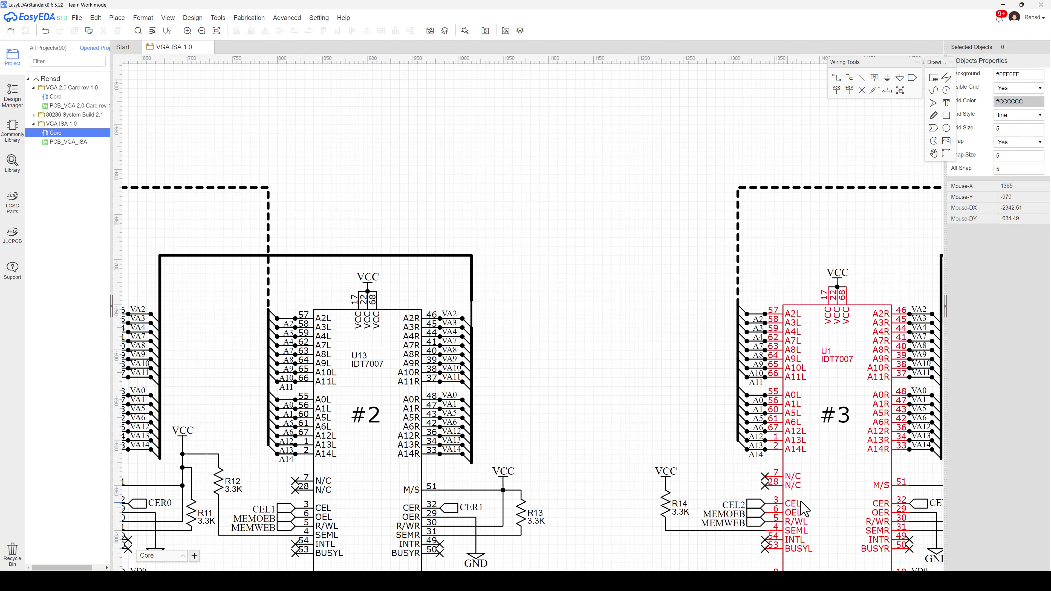
pyautogui.scroll(-5, 557, 447)
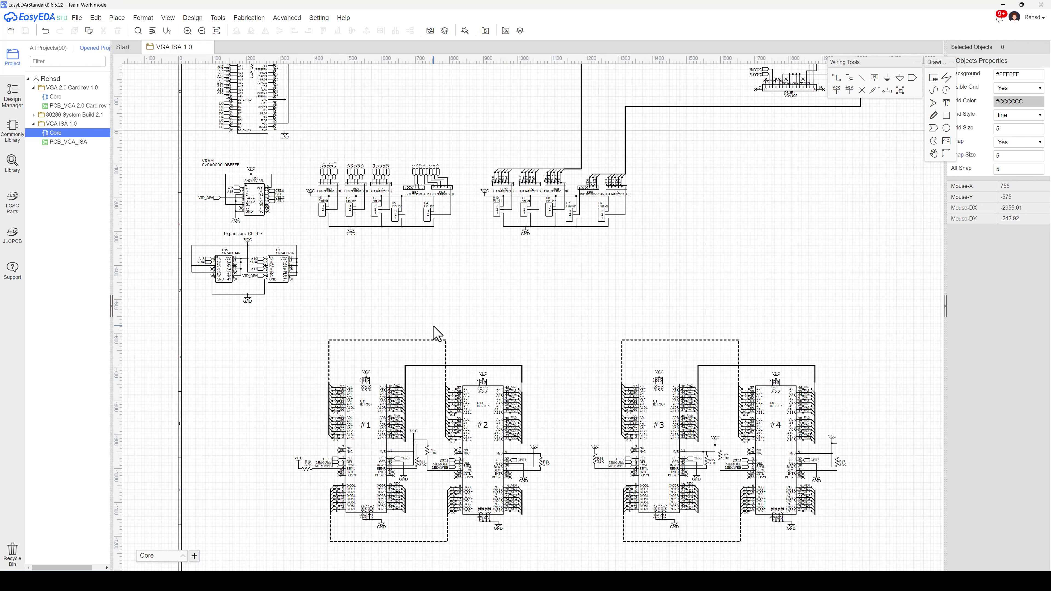
pyautogui.scroll(-1, 437, 334)
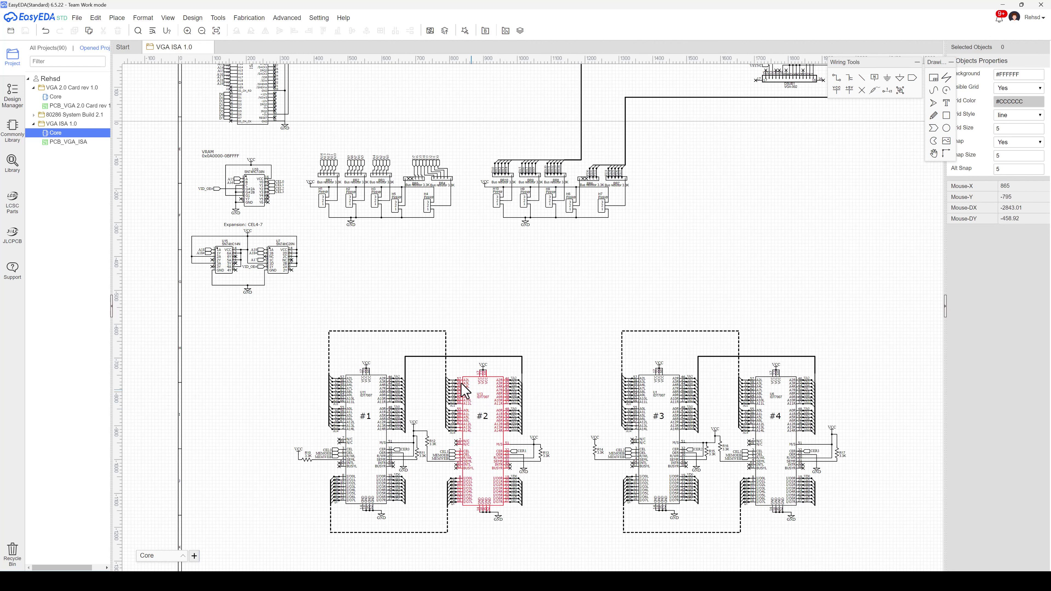
pyautogui.scroll(2, 292, 217)
pyautogui.scroll(-5, 292, 217)
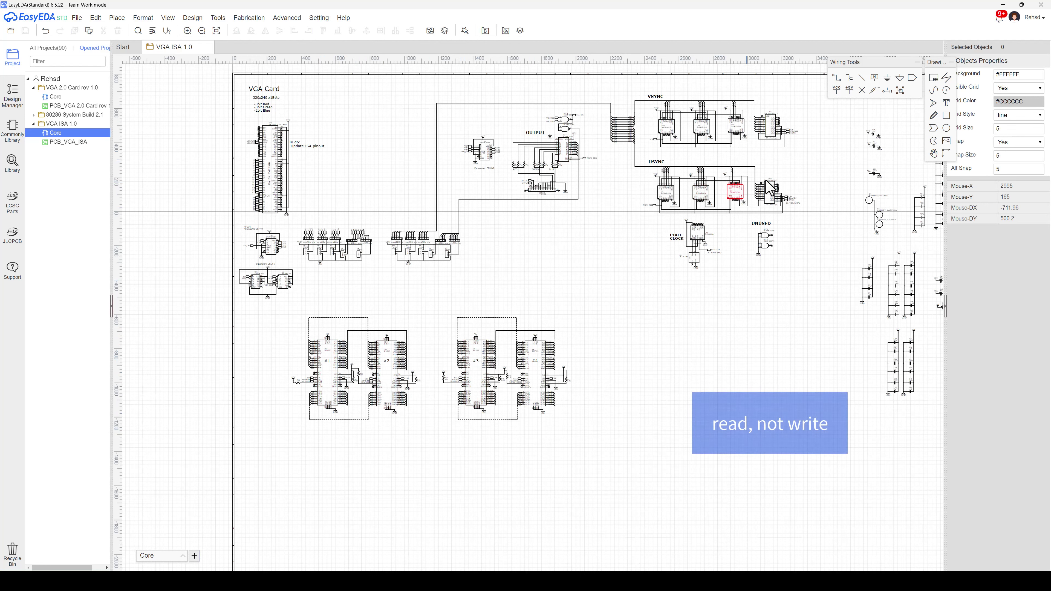
# Examine the pixel clock circuit, including the 25.175 MHz oscillator, the SN74AC74N flip-flop and the PIXEL_CLK output.
pyautogui.scroll(1, 762, 153)
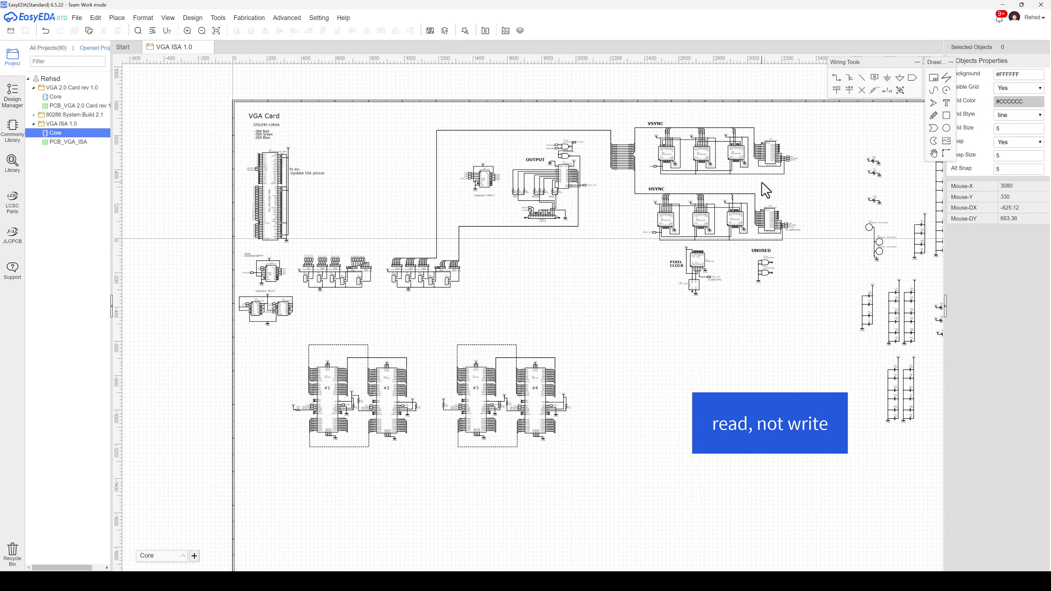
pyautogui.scroll(4, 763, 189)
pyautogui.scroll(2, 787, 269)
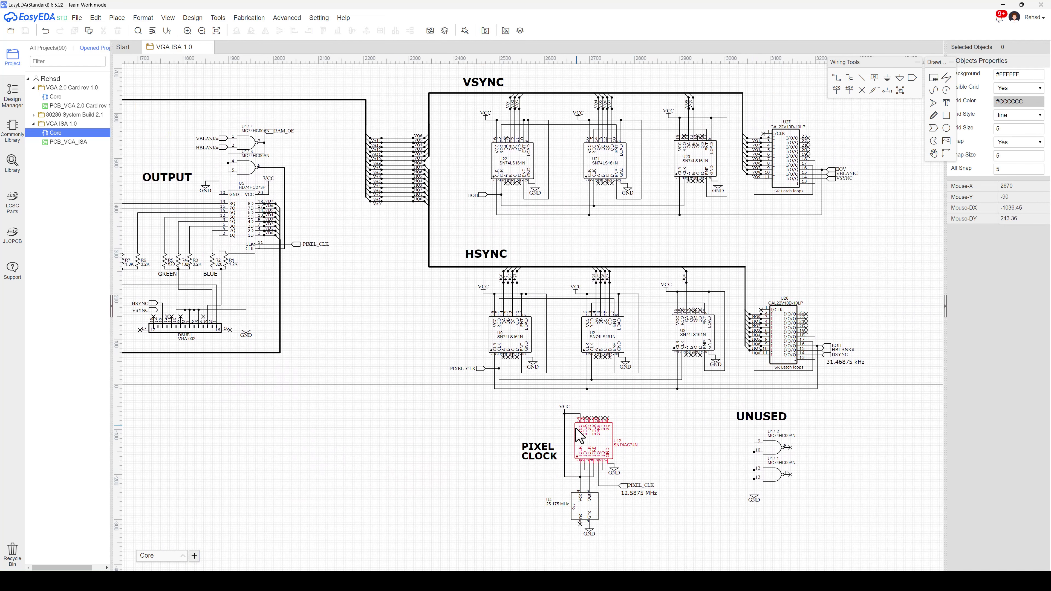
pyautogui.scroll(1, 586, 479)
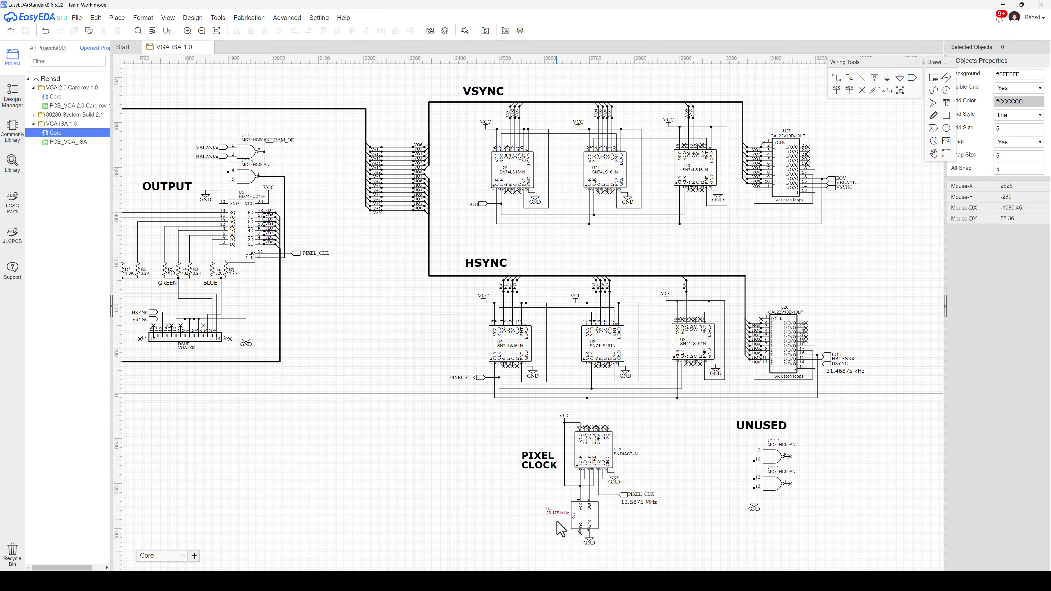
pyautogui.scroll(3, 559, 529)
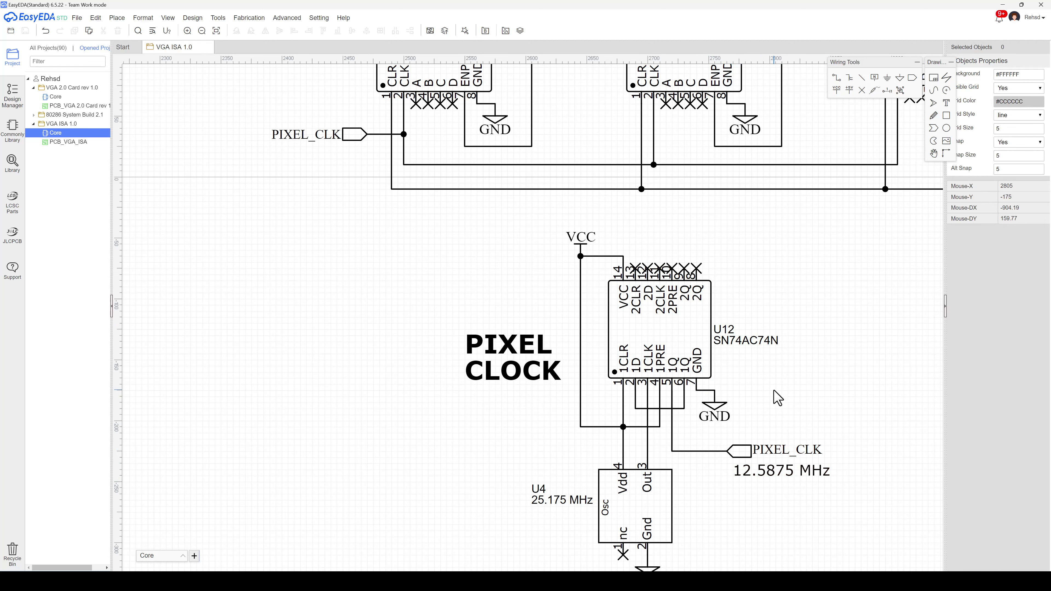
# Examine the VSYNC and HSYNC sections with their SN74LS161N counters and GAL22V10D chips.
pyautogui.scroll(-2, 777, 394)
pyautogui.scroll(-2, 773, 376)
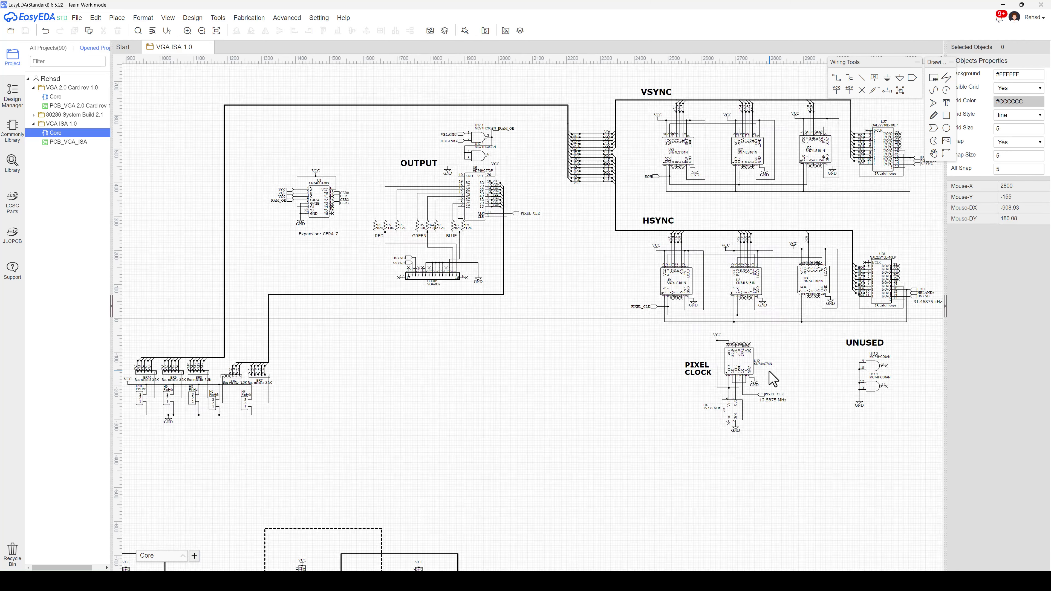
pyautogui.hscroll(4, 782, 356)
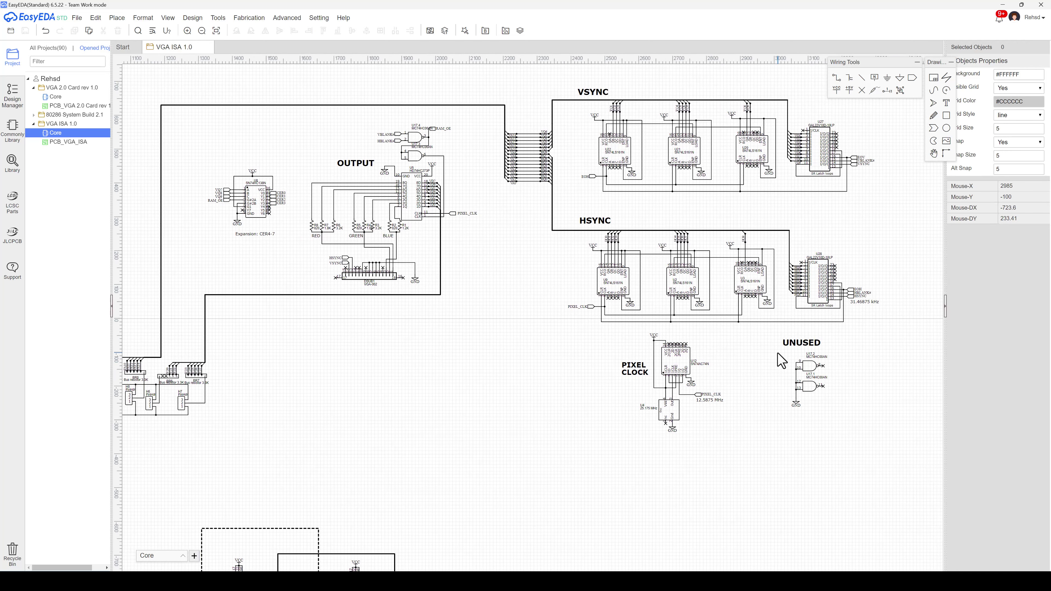
pyautogui.scroll(3, 778, 216)
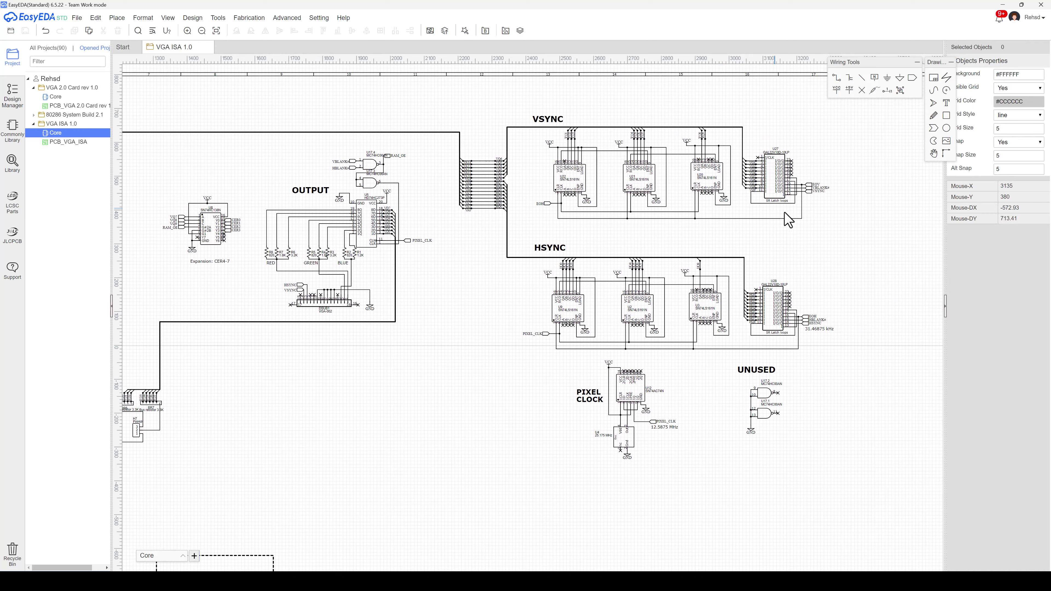
pyautogui.scroll(1, 782, 259)
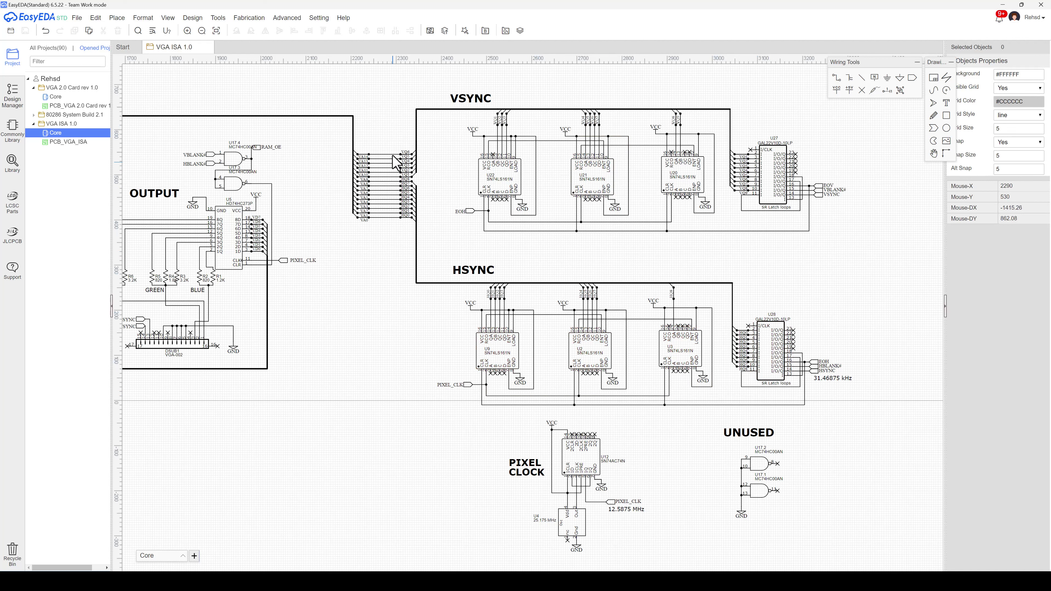
# Trace the counter outputs onto the VA address lines and inspect the OUTPUT stage with its HD74HC273P latch, color resistors and VGA connector.
pyautogui.scroll(-2, 408, 188)
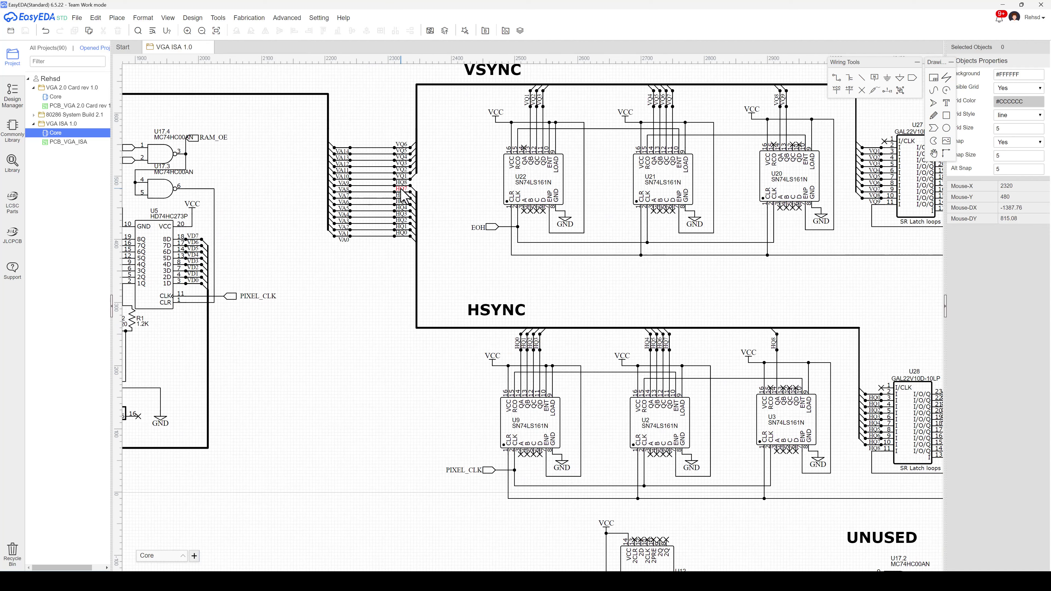
pyautogui.hscroll(-5, 426, 207)
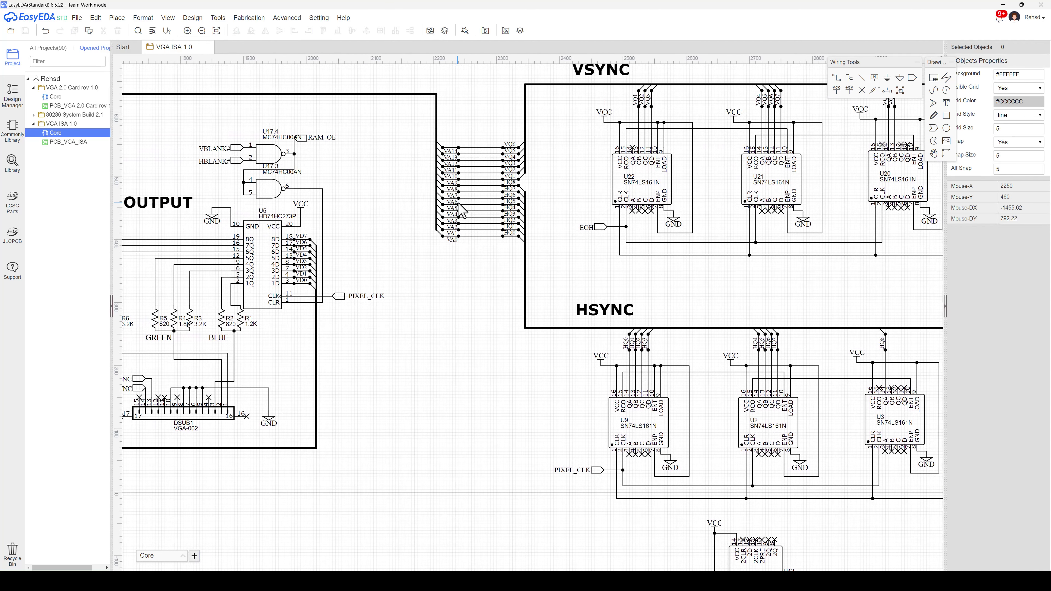
pyautogui.hscroll(-3, 528, 225)
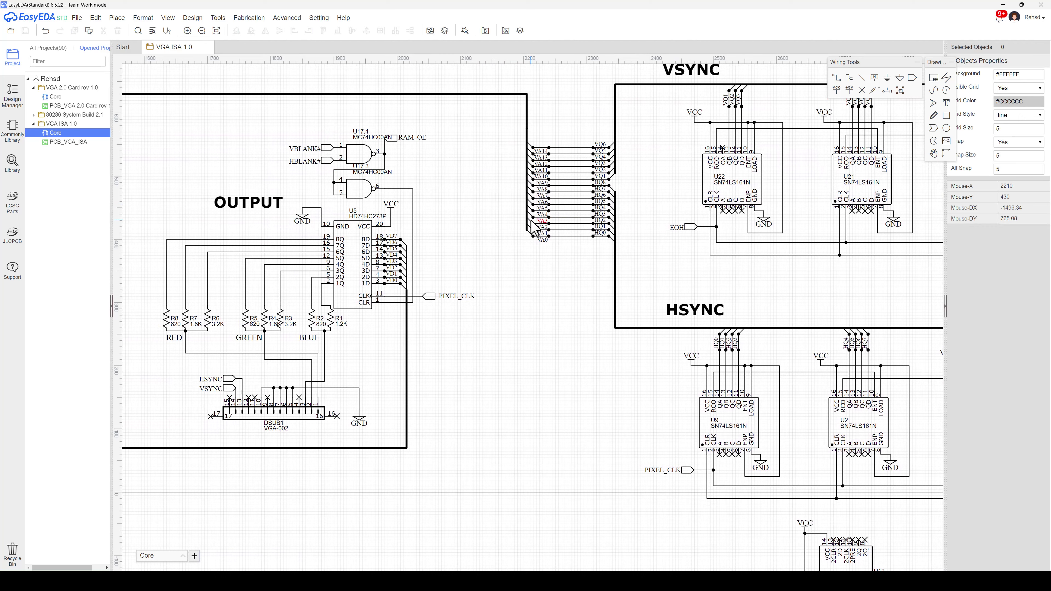
pyautogui.hscroll(-1, 546, 228)
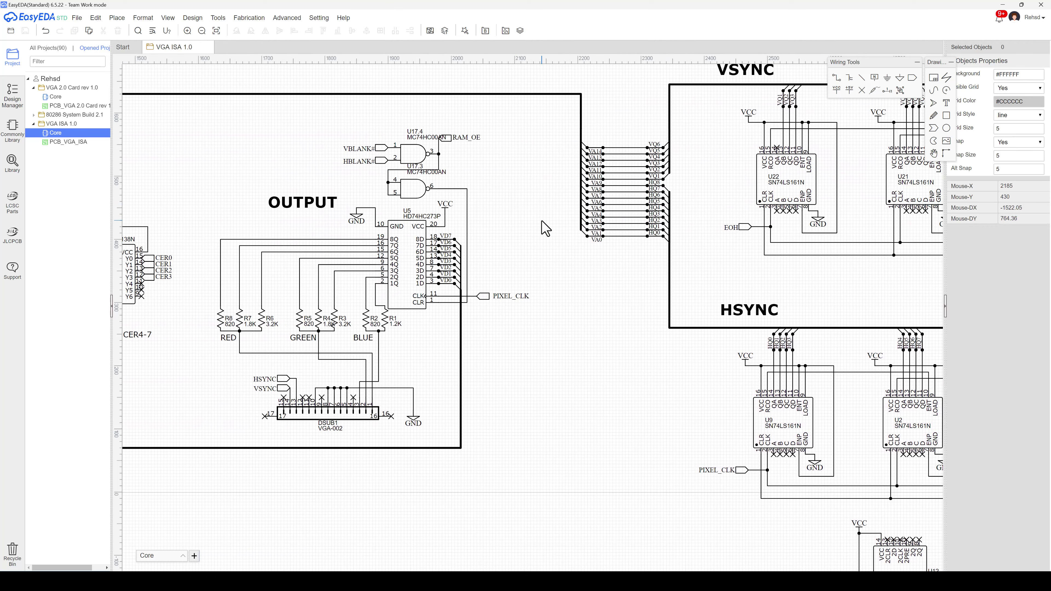
pyautogui.scroll(-1, 546, 228)
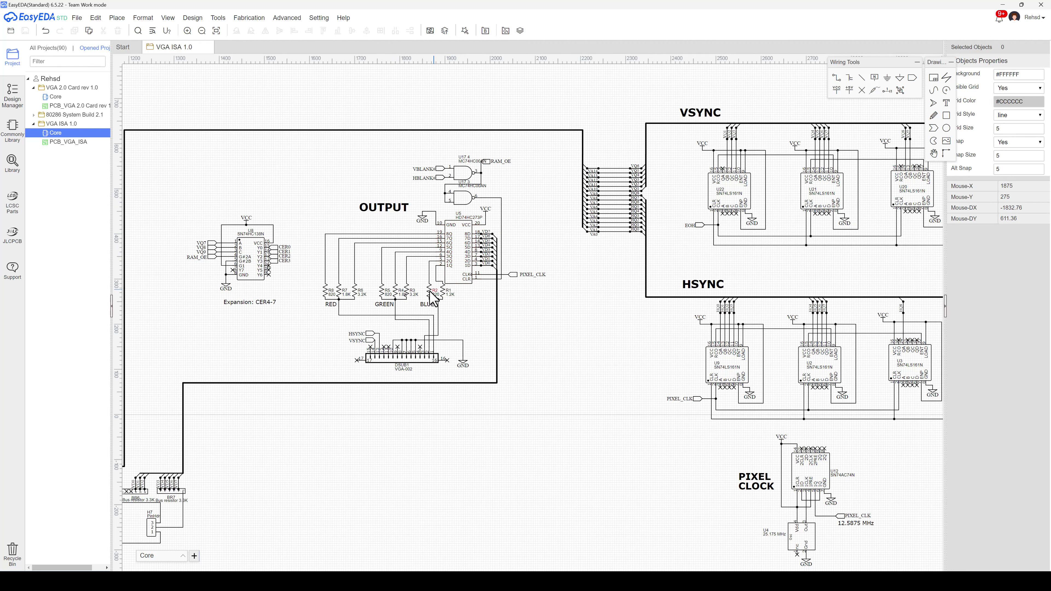
# Inspect the SN74HC138N decoder beside the OUTPUT stage, including its VQ7, VQ8, VQ9 and RAM_OE inputs and CER0 to CER3 outputs.
pyautogui.hscroll(-5, 403, 446)
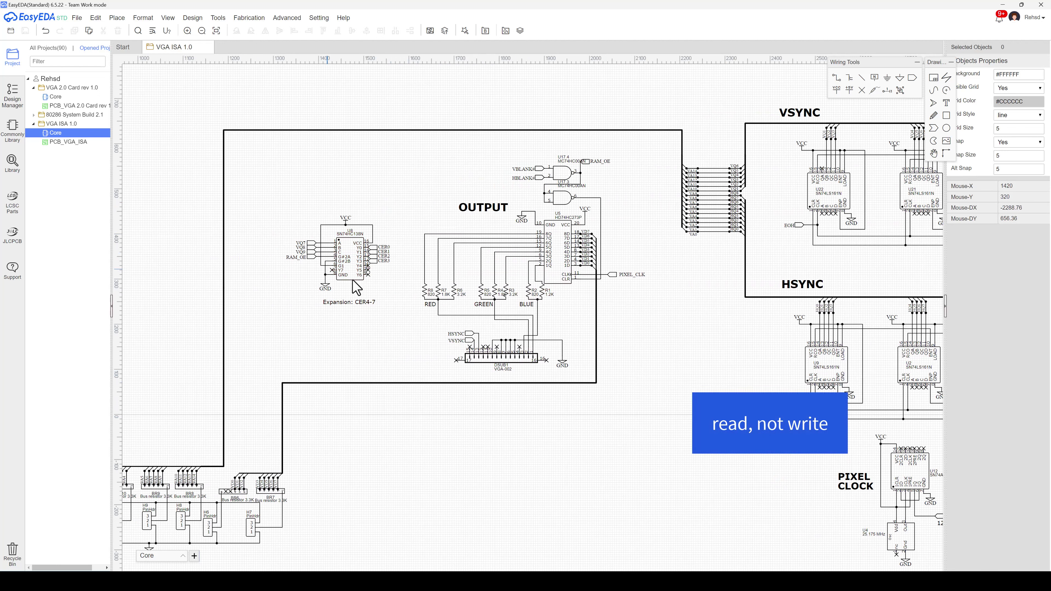
pyautogui.scroll(1, 347, 276)
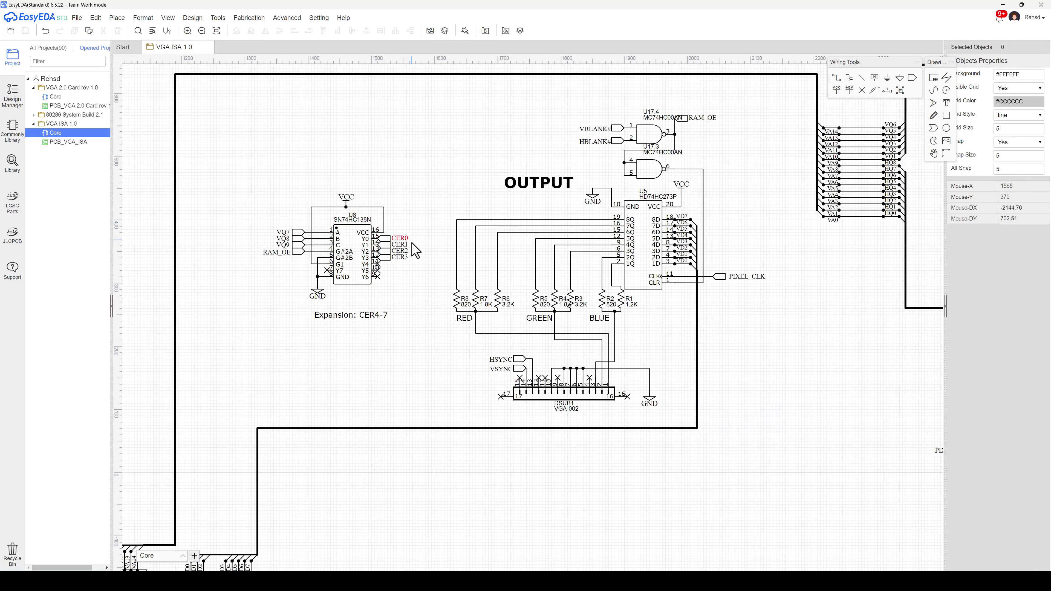
pyautogui.scroll(-4, 401, 392)
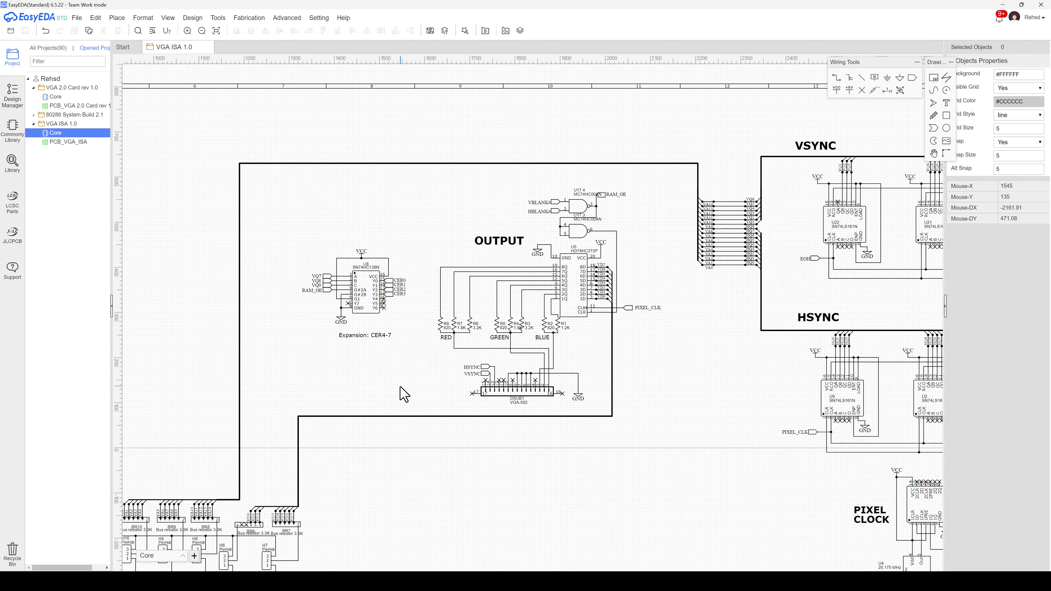
# Compare the memory chips' placement with the VRAM decoder, its CEL0 to CEL3 outputs and the ISA-side bus resistors.
pyautogui.scroll(-2, 403, 393)
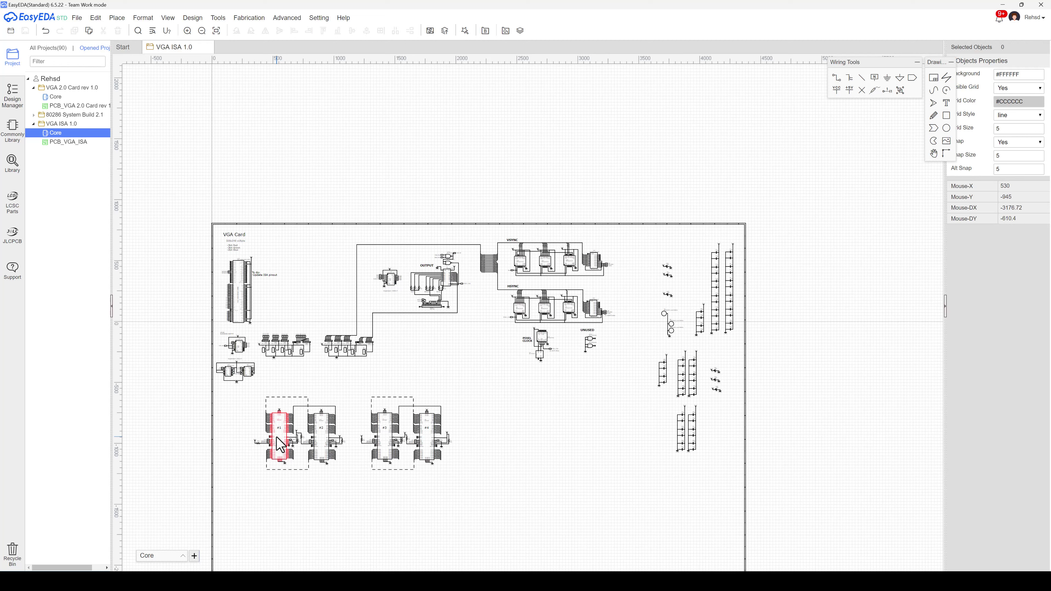
pyautogui.hscroll(-3, 278, 446)
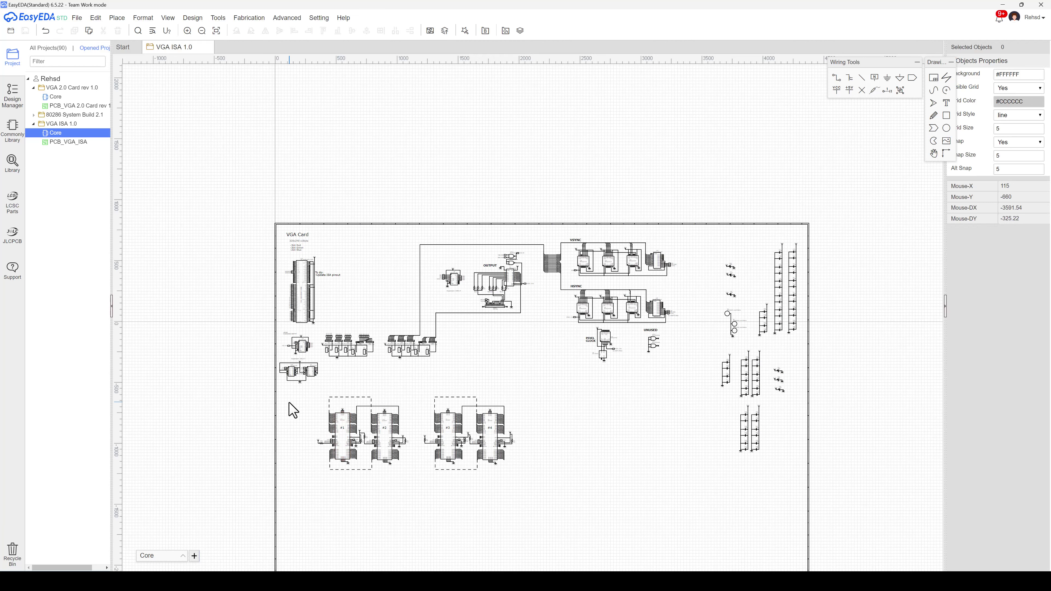
pyautogui.scroll(4, 296, 360)
pyautogui.scroll(3, 299, 365)
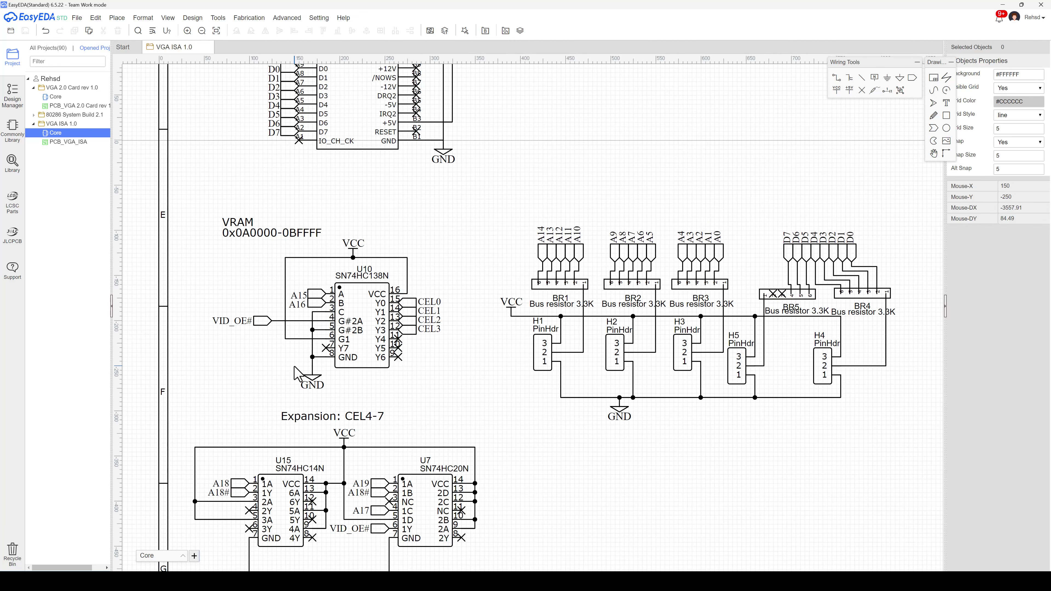
pyautogui.scroll(-8, 295, 369)
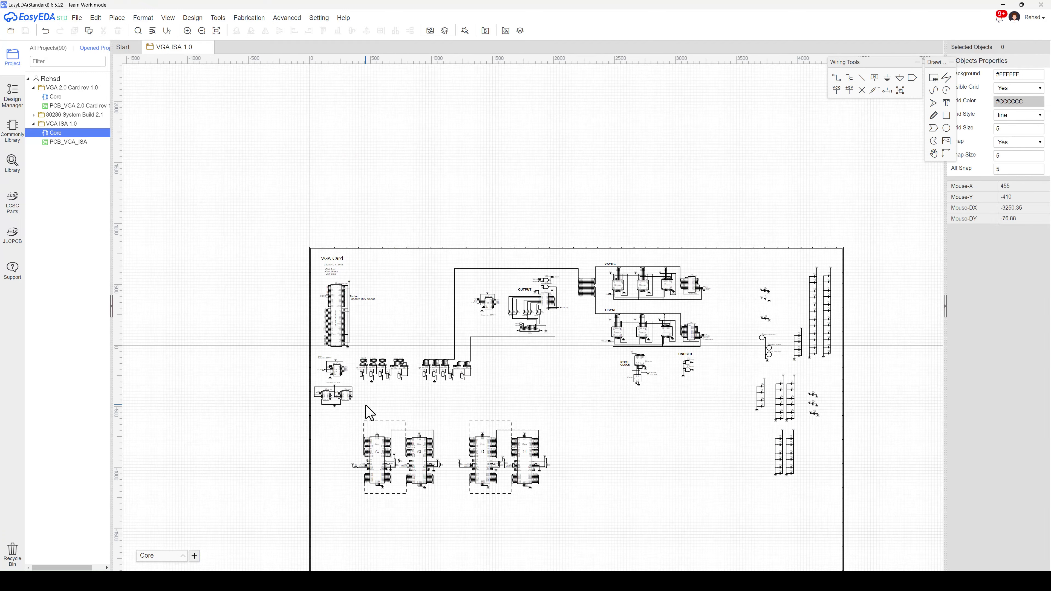
# Examine how the address and data buses connect to the left and right ports of the IDT7007 memory chips, especially chip #1.
pyautogui.scroll(5, 370, 451)
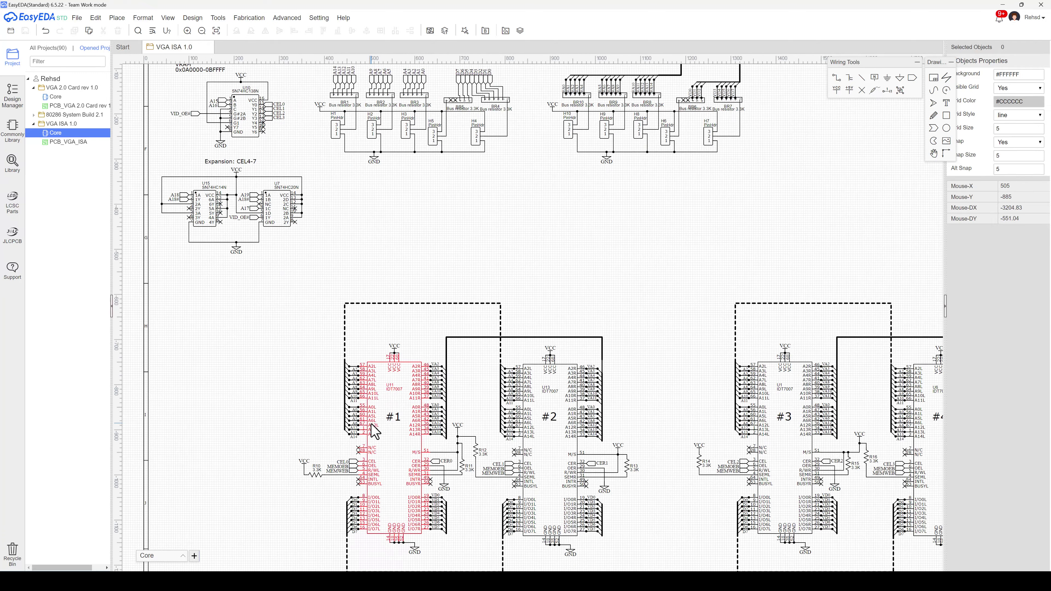
pyautogui.scroll(-2, 374, 430)
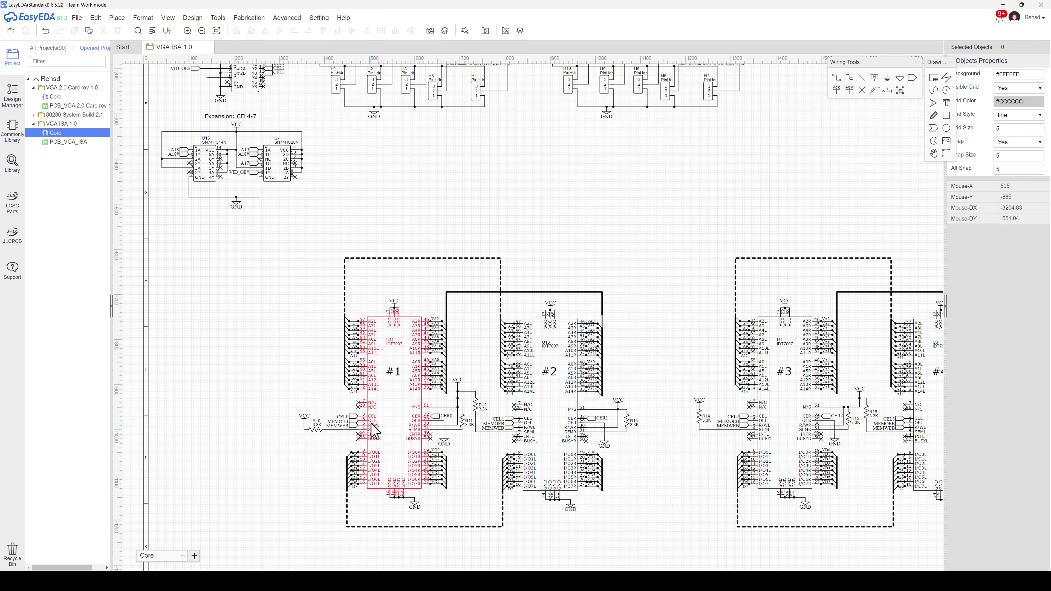
pyautogui.scroll(-5, 374, 431)
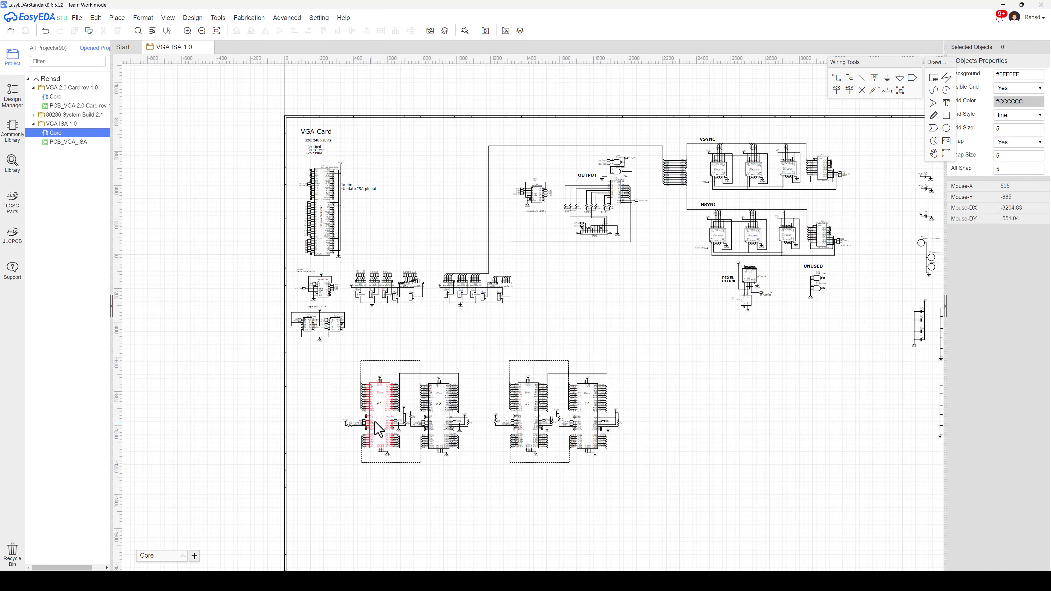
pyautogui.scroll(5, 359, 420)
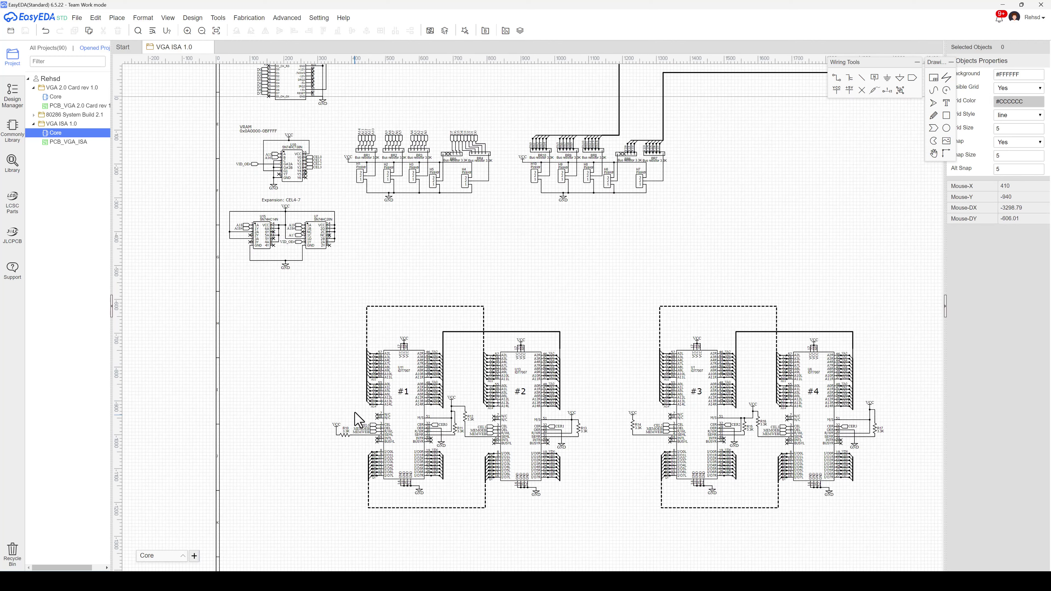
pyautogui.scroll(-3, 411, 412)
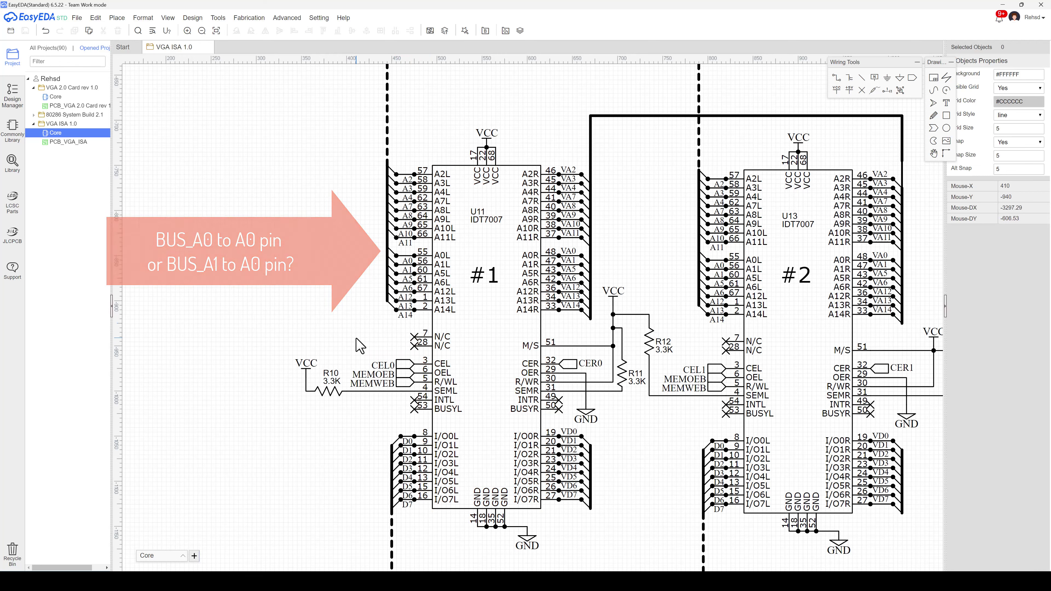
pyautogui.scroll(-2, 360, 346)
pyautogui.scroll(-1, 359, 345)
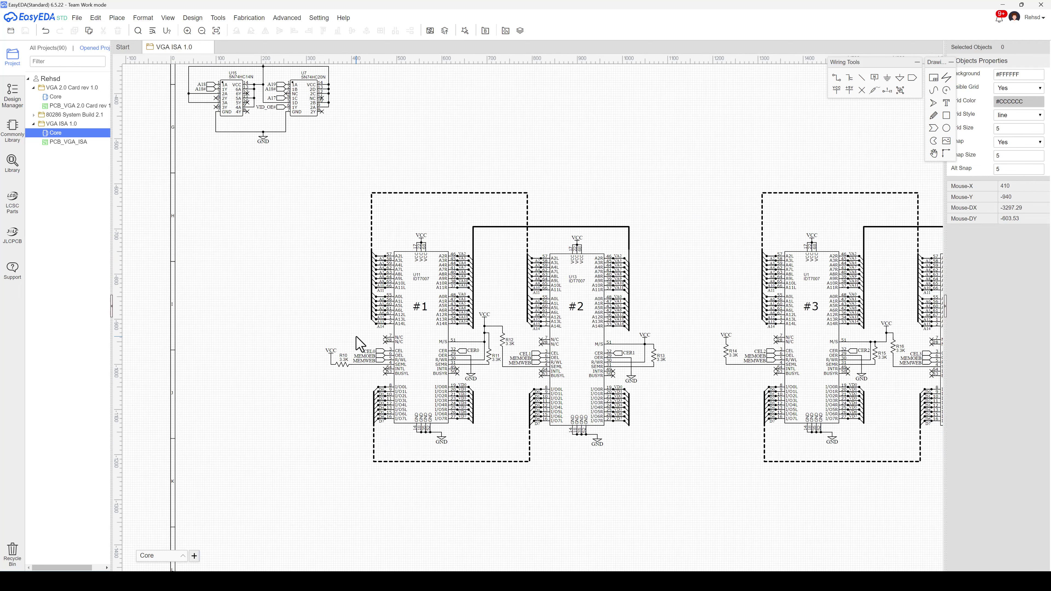
pyautogui.scroll(-1, 359, 344)
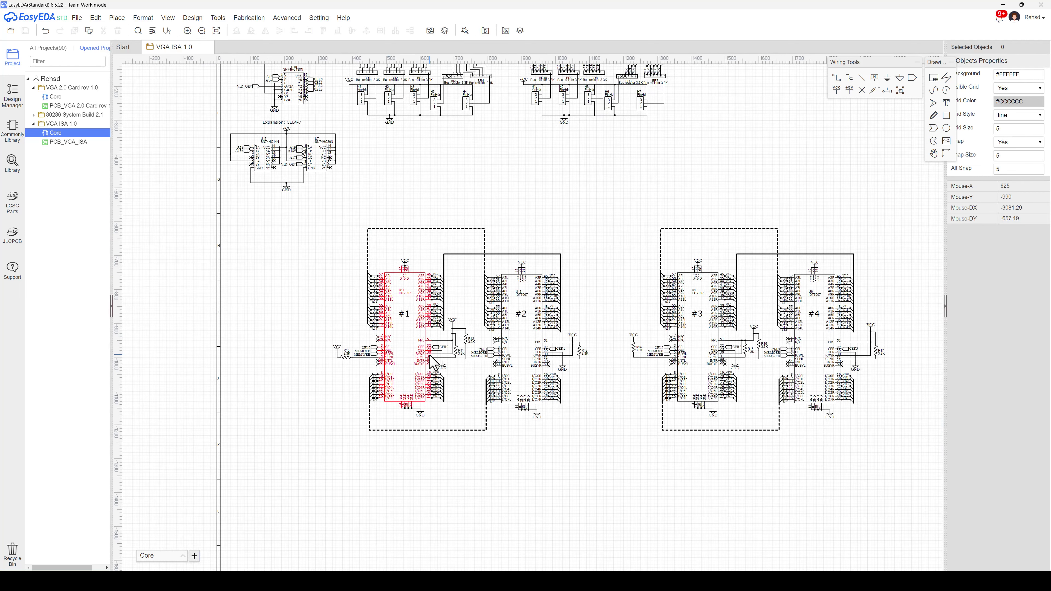
pyautogui.scroll(-2, 630, 298)
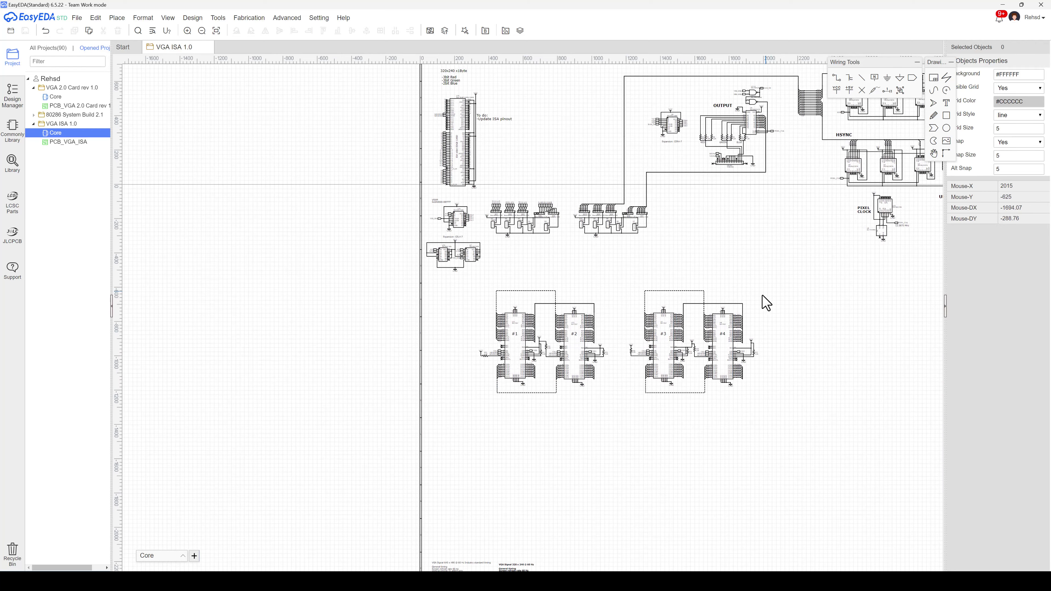
# Review the complete VGA card schematic, from the ISA connector and memory chips across to the sync and pixel clock sections.
pyautogui.press('Up')
pyautogui.press('Up')
pyautogui.press('Up')
pyautogui.press('Left')
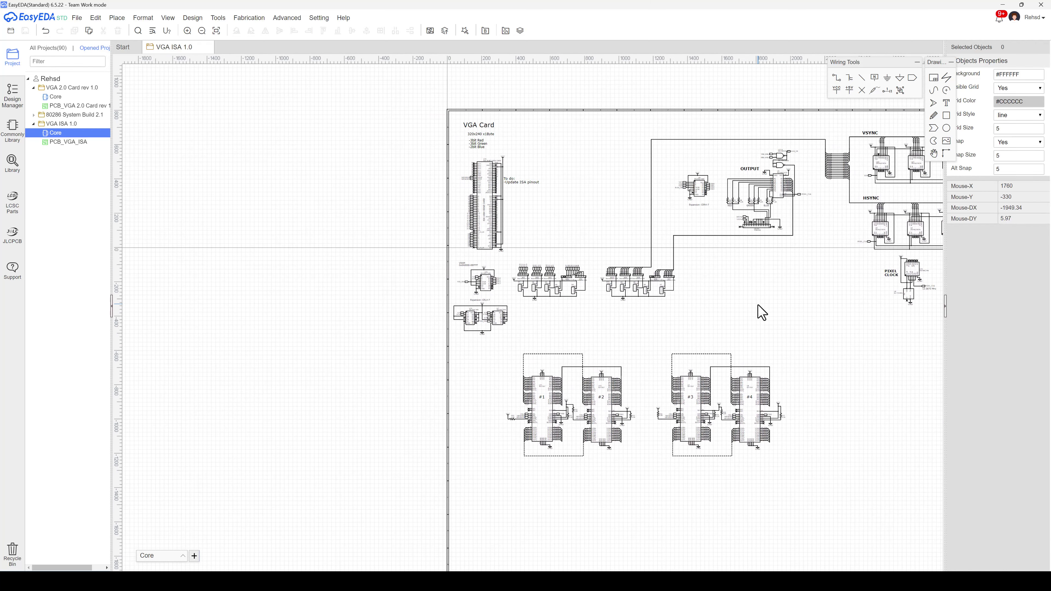
pyautogui.press('Right')
pyautogui.press('Right')
pyautogui.press('Right')
pyautogui.press('Right')
pyautogui.press('Right')
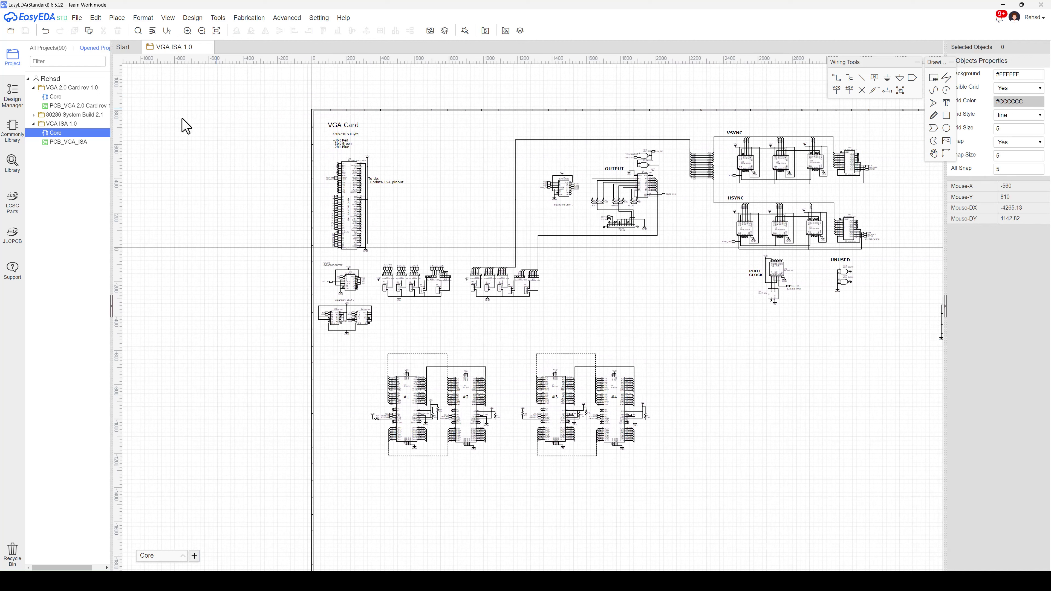
# Open the PCB_VGA_ISA board layout and examine its component placement, ISA edge connector, VGA port and bracket dimensions.
pyautogui.click(77, 141)
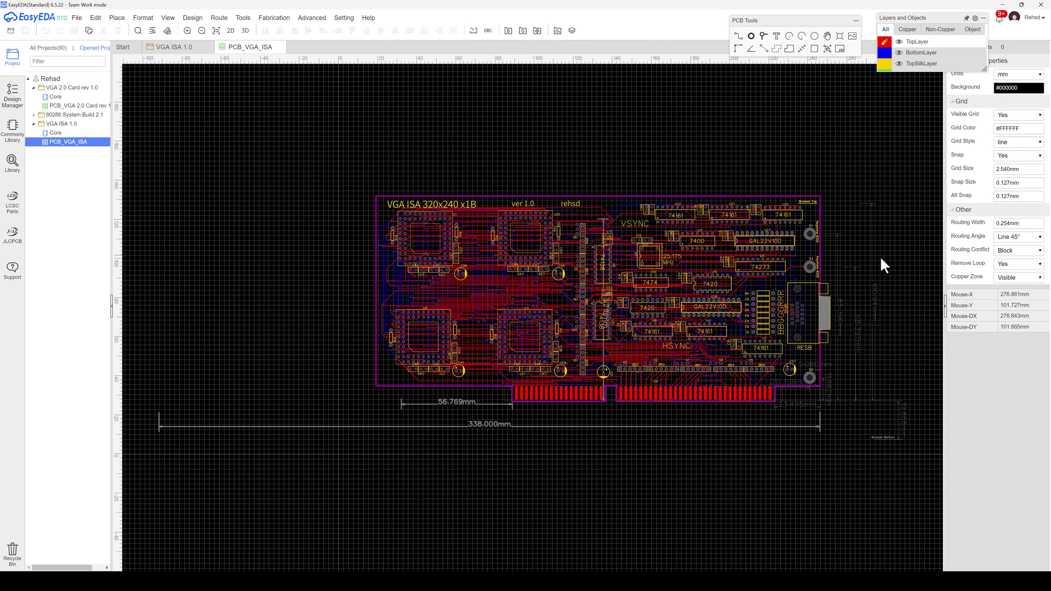
pyautogui.scroll(-1, 896, 281)
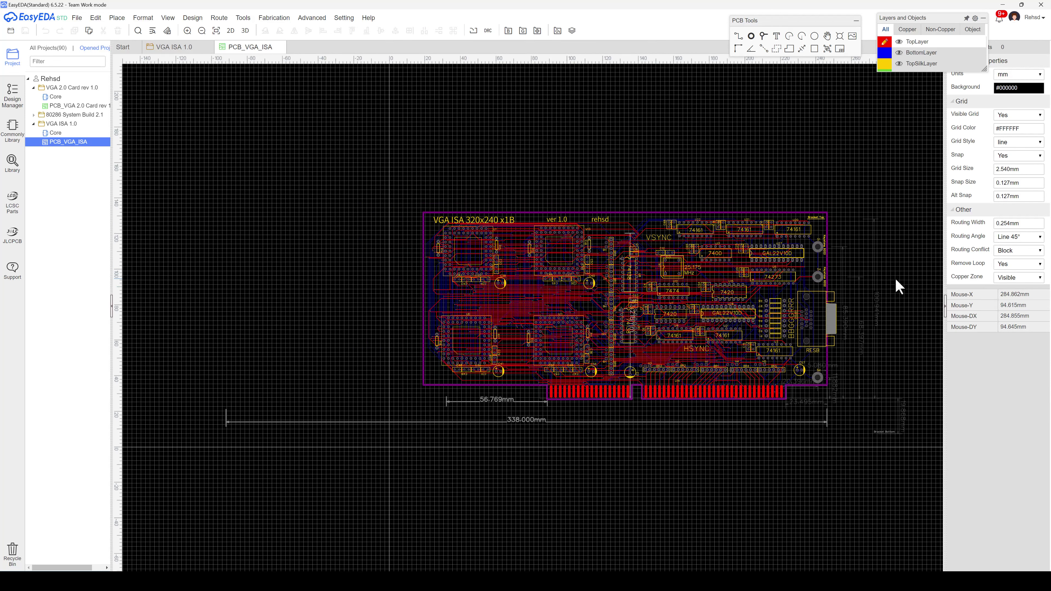
pyautogui.scroll(4, 789, 343)
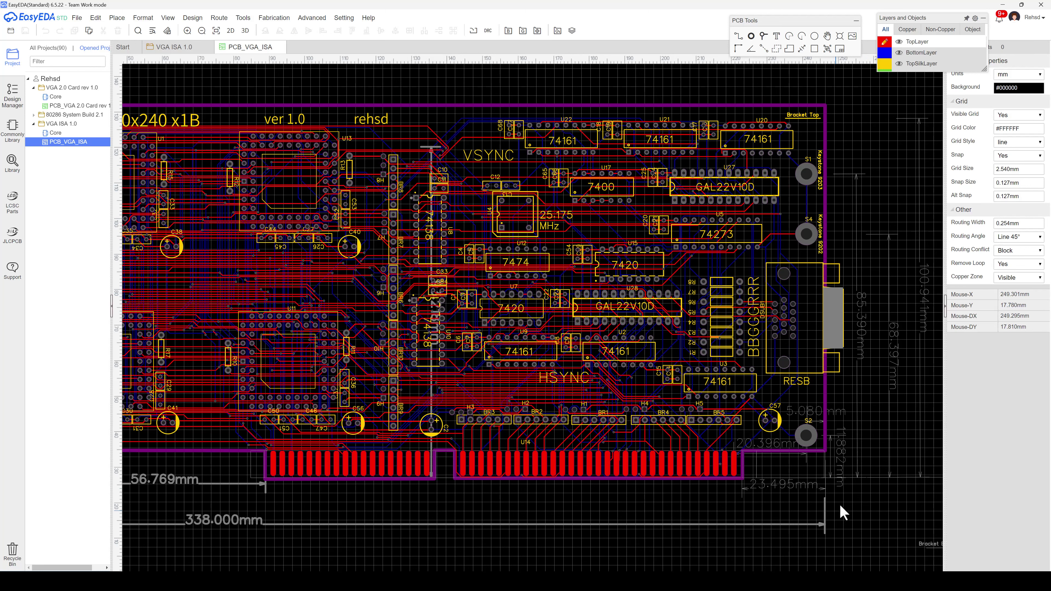
pyautogui.scroll(-2, 828, 472)
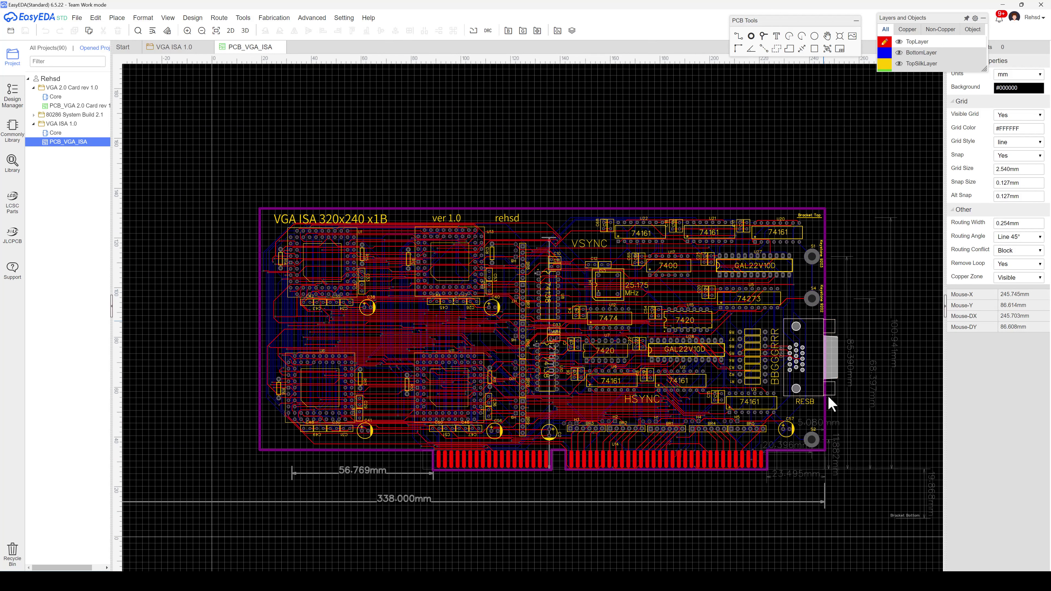
pyautogui.hscroll(1, 817, 530)
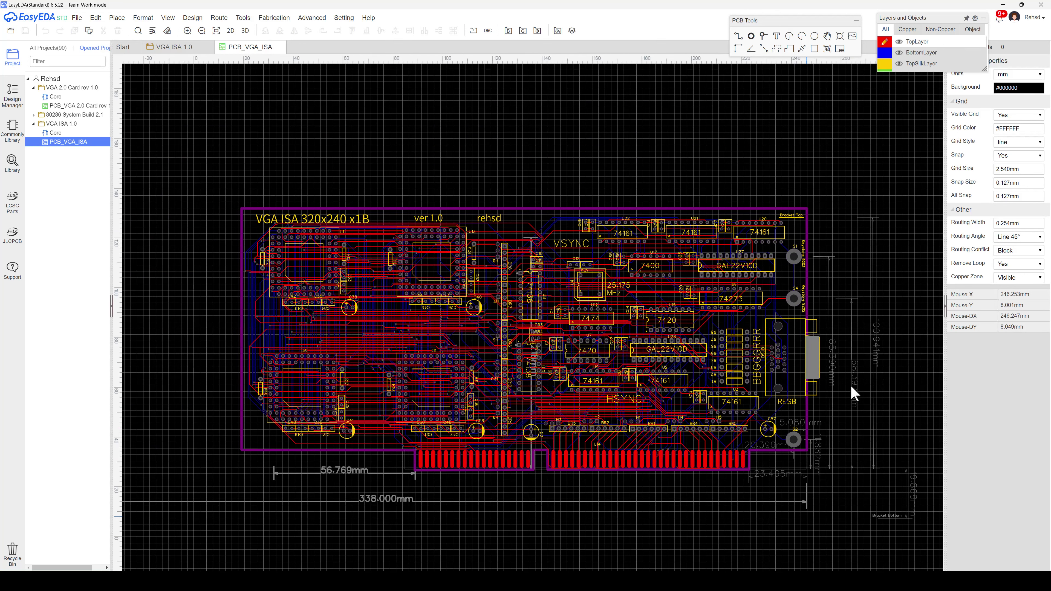
pyautogui.hscroll(1, 867, 308)
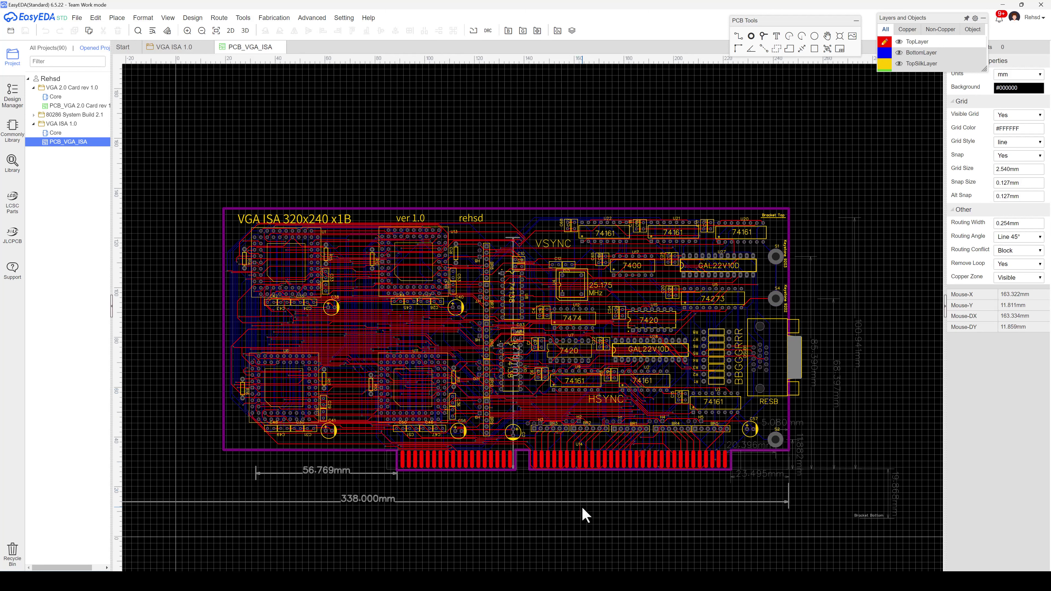
# Open a 3D preview of the VGA ISA board and inspect its component side from several angles, ending face-on.
pyautogui.click(245, 30)
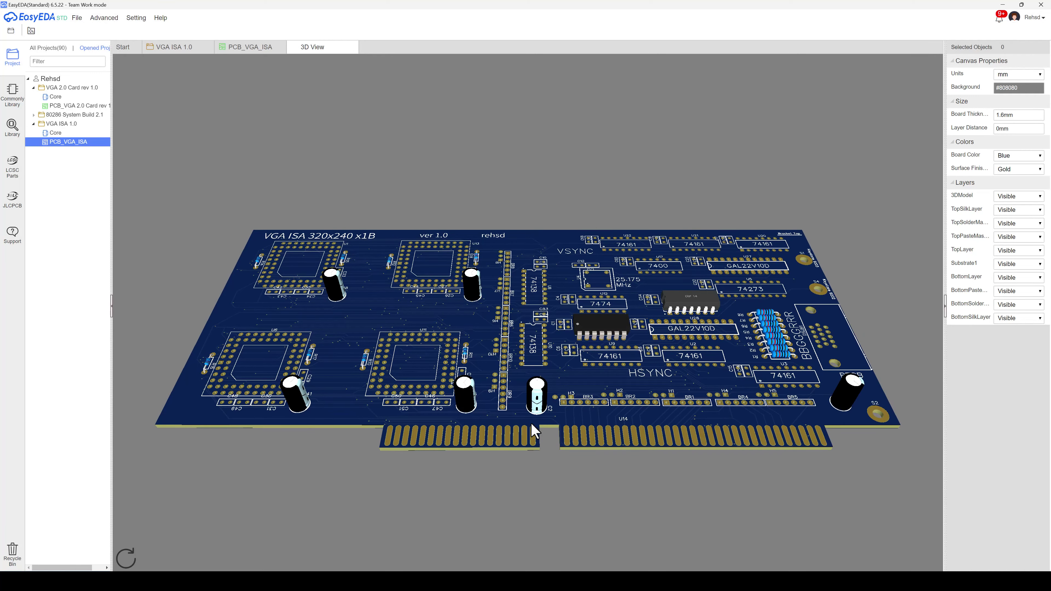
pyautogui.moveTo(535, 429); pyautogui.dragTo(743, 394)
pyautogui.moveTo(353, 382); pyautogui.dragTo(498, 365)
pyautogui.moveTo(518, 345)
pyautogui.mouseDown()
pyautogui.moveTo(556, 336)
pyautogui.moveTo(589, 309)
pyautogui.moveTo(523, 345)
pyautogui.mouseUp()
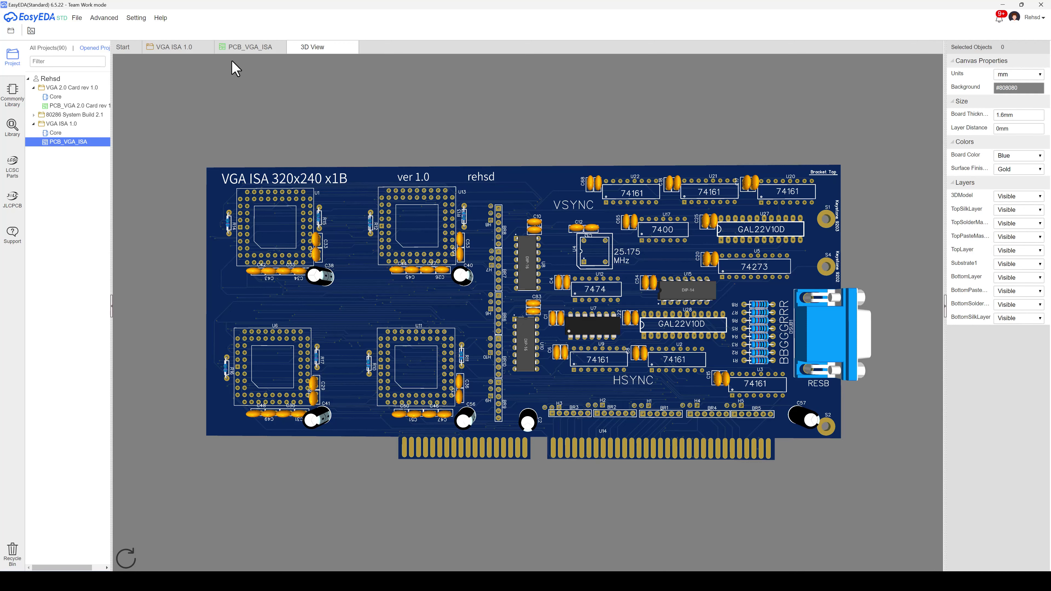
# Return to the PCB_VGA_ISA layout and open the PCB fabrication file (Gerber) generation dialog.
pyautogui.click(248, 47)
pyautogui.click(273, 19)
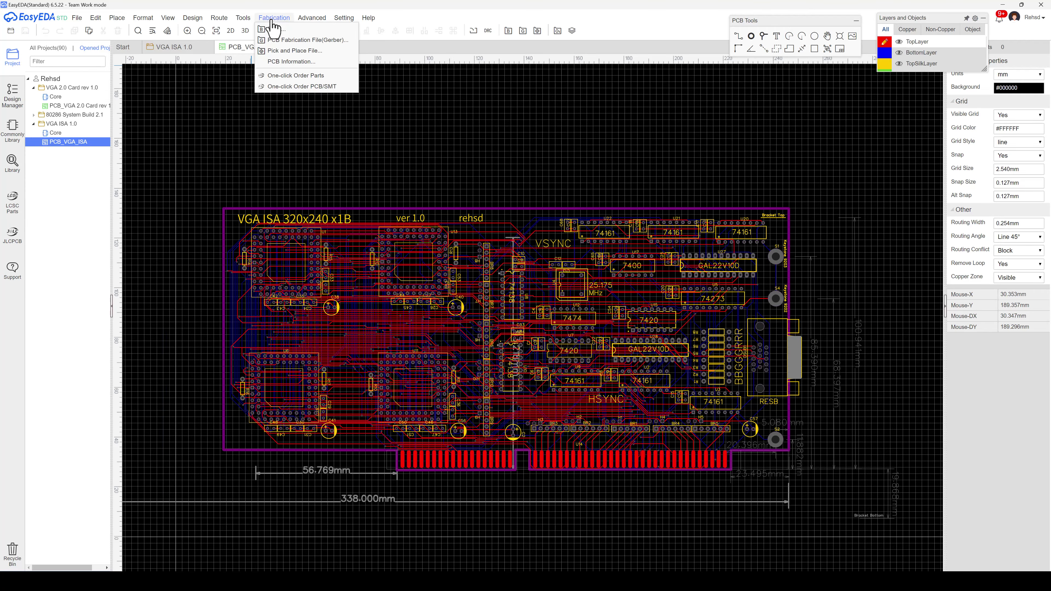
pyautogui.click(302, 40)
pyautogui.click(538, 306)
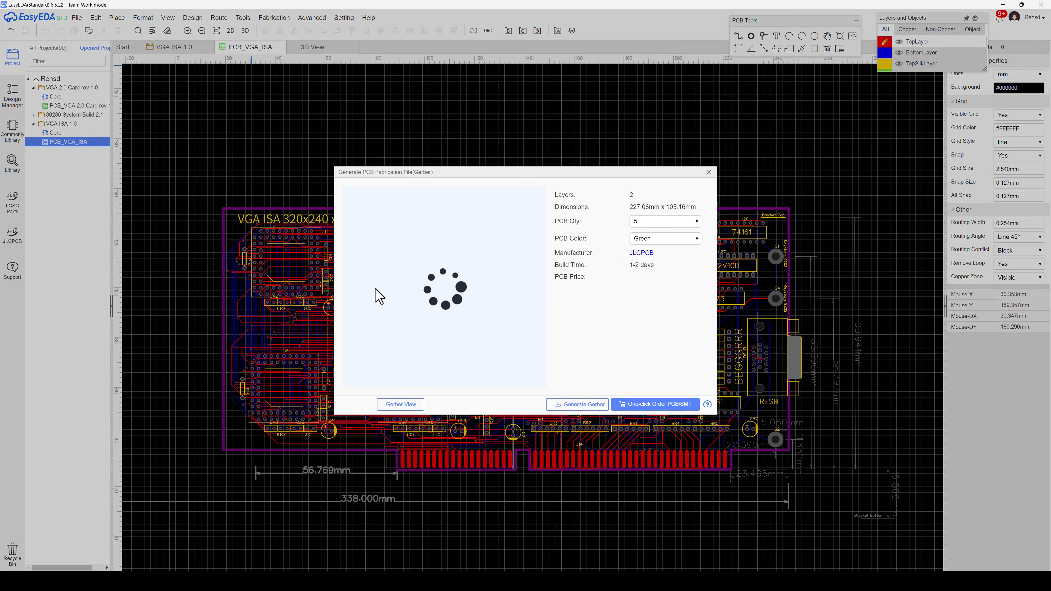